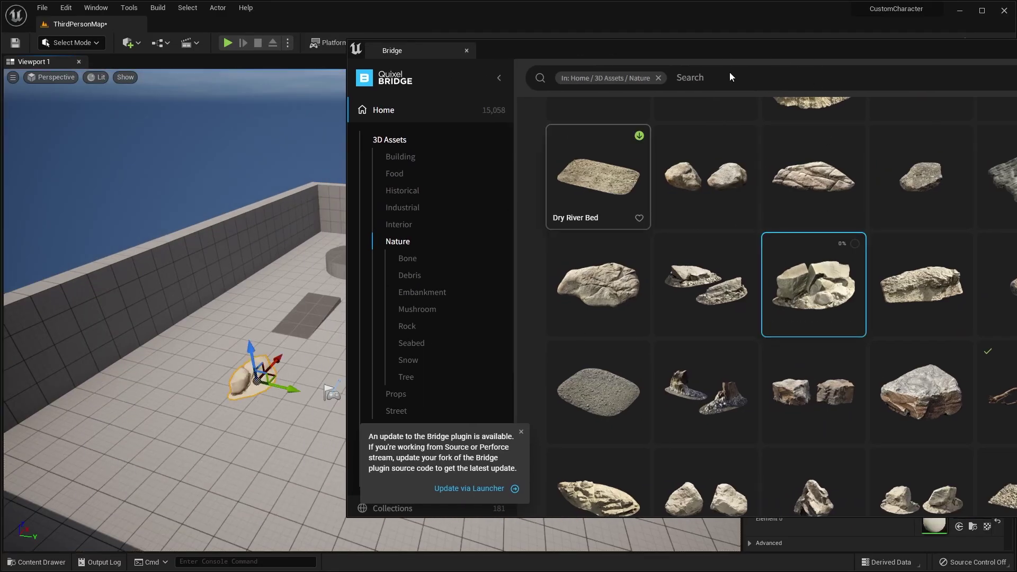
Scale the sandstone boulder uniformly to 1.75 and rotate it in place on the level floor.
right_click_drag(257, 318, 169, 361)
key("r")
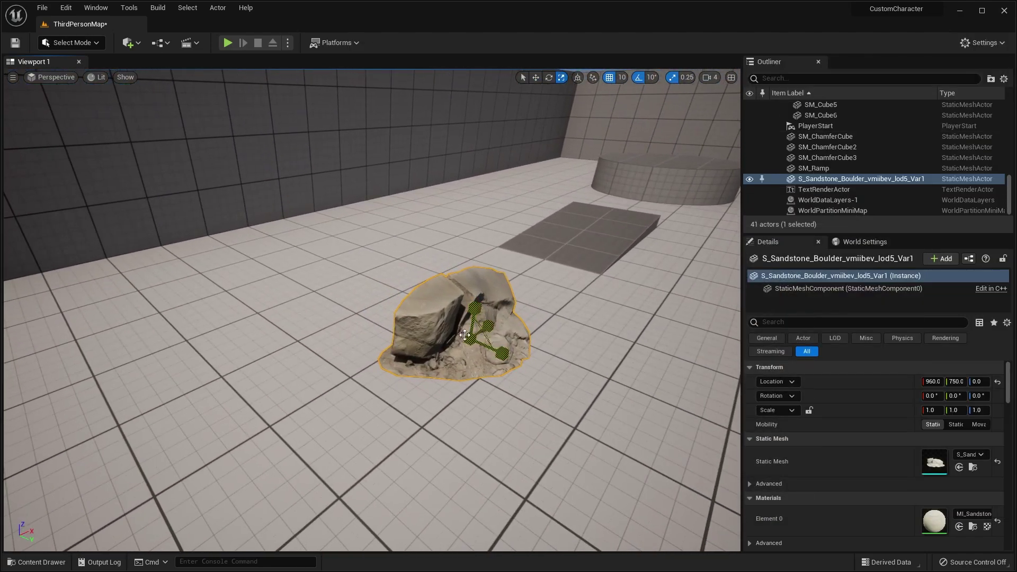
left_click_drag(469, 338, 493, 318)
right_click_drag(422, 349, 448, 350)
key("e")
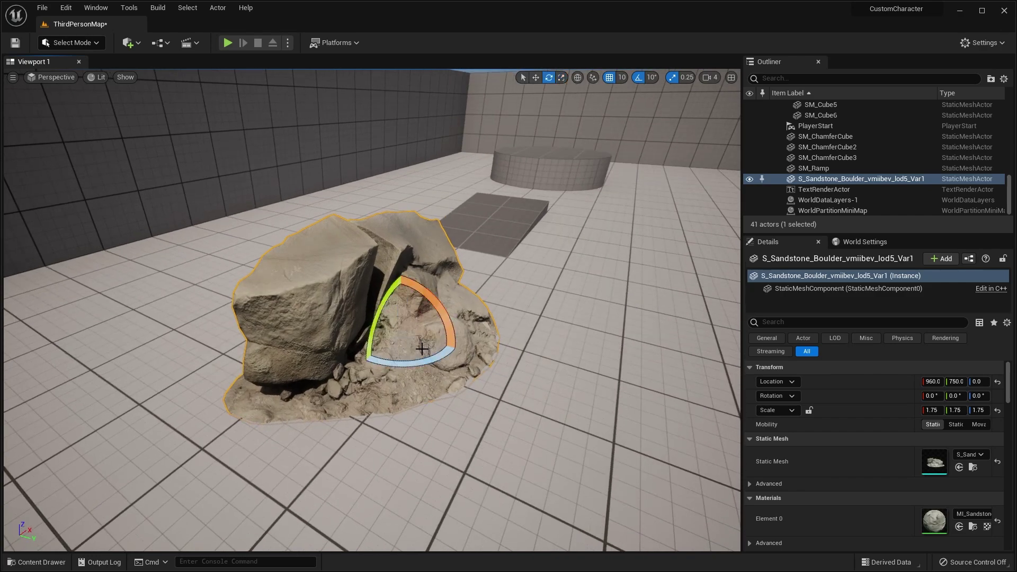
left_click_drag(424, 306, 460, 325)
key("w")
right_click_drag(475, 357, 570, 326)
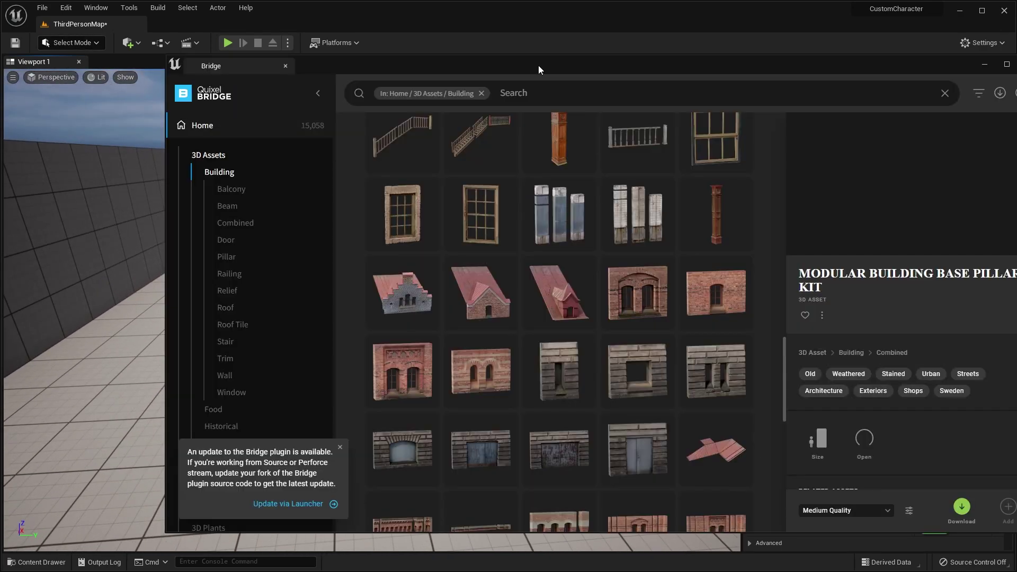
Move the Bridge window aside and open the brick wall asset with two arched windows from the Building 3D assets.
left_click_drag(539, 65, 703, 63)
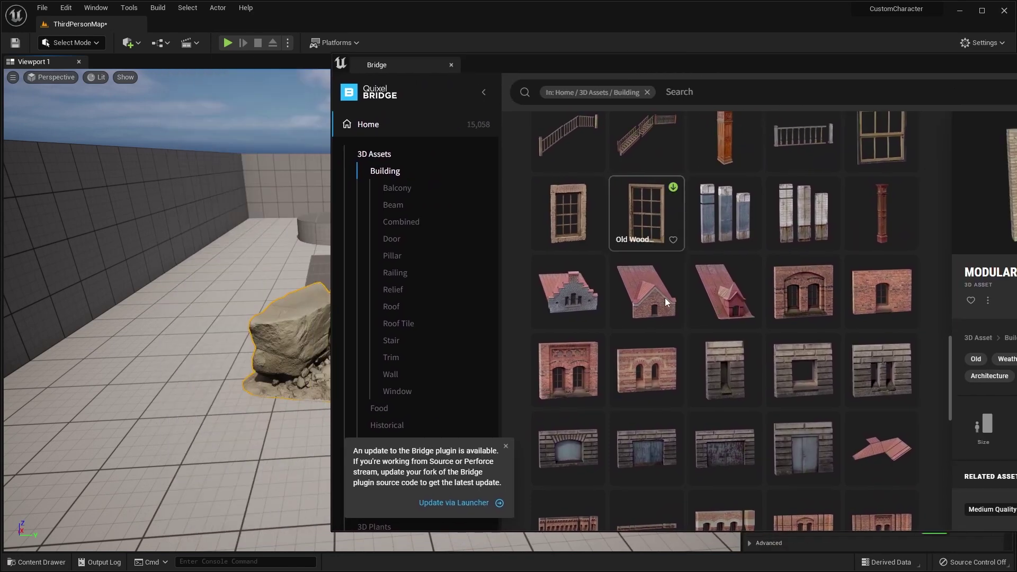
left_click(657, 365)
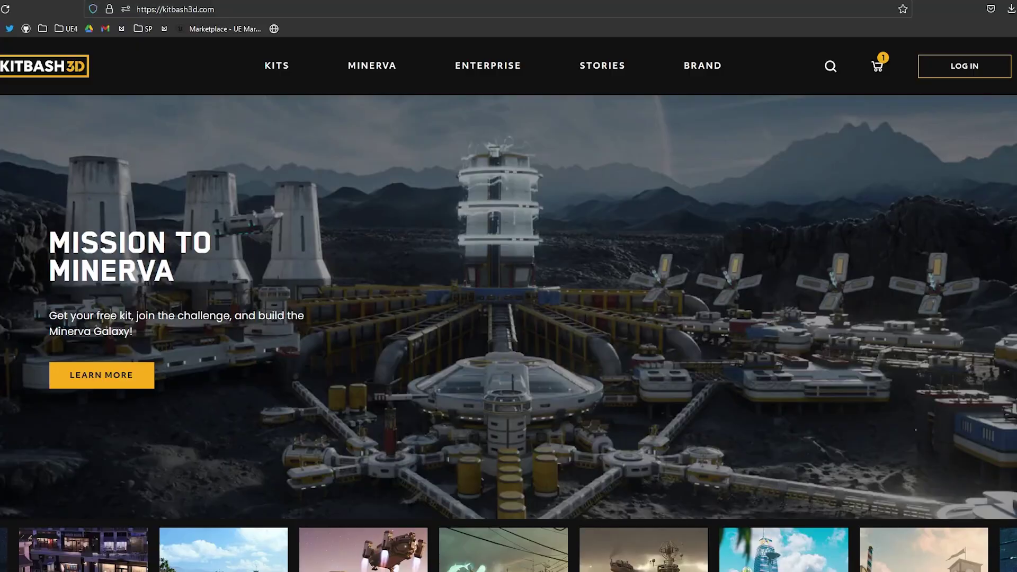
Look through the featured kits on the KitBash3D home page in the web browser.
scroll(1001, 155, "down", 5)
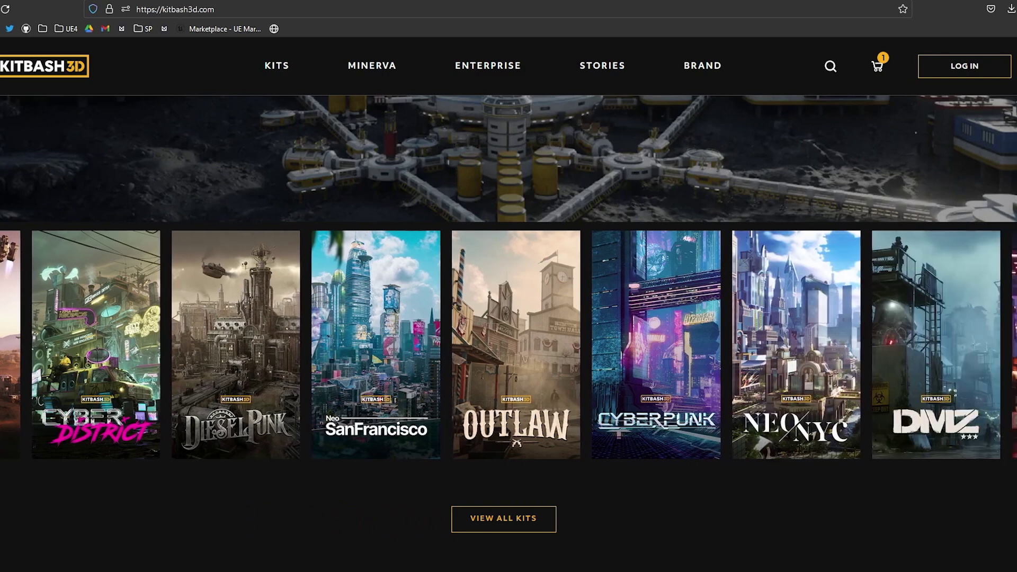
scroll(509, 318, "down", 5)
scroll(509, 318, "up", 5)
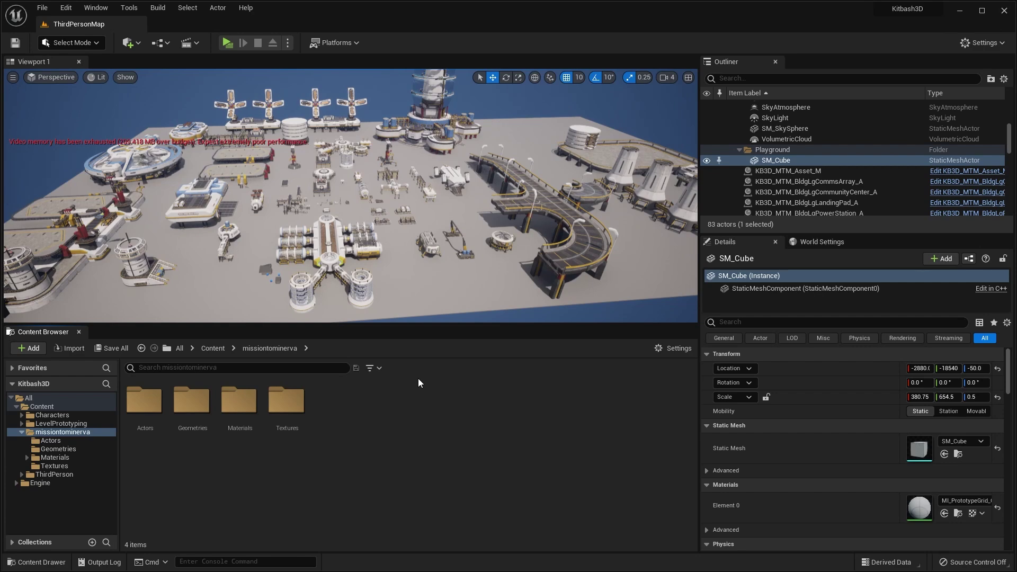
Close the Content Browser in the Kitbash3D project to enlarge the viewport and select the rover garage building.
scroll(550, 224, "up", 2)
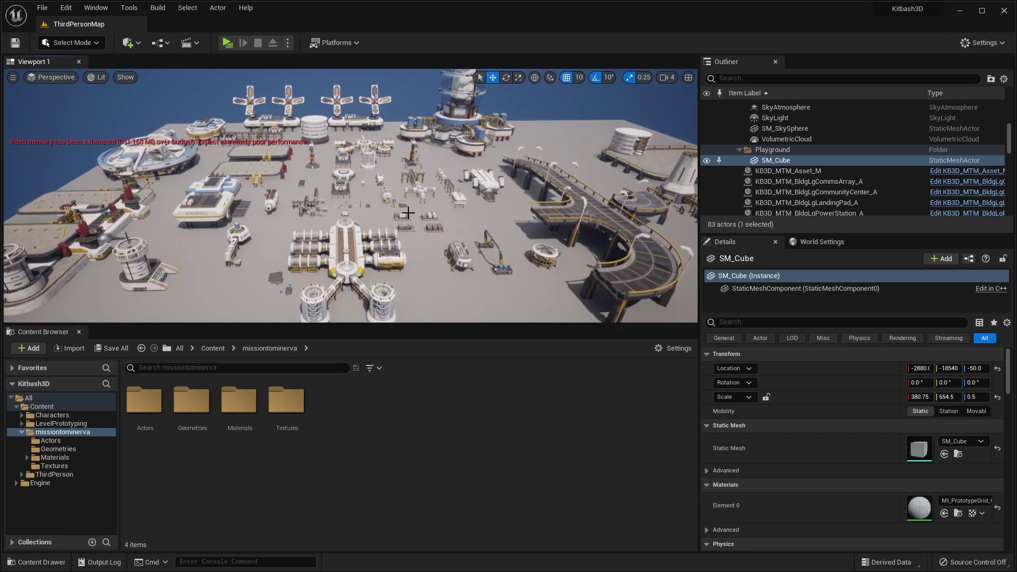
left_click(79, 332)
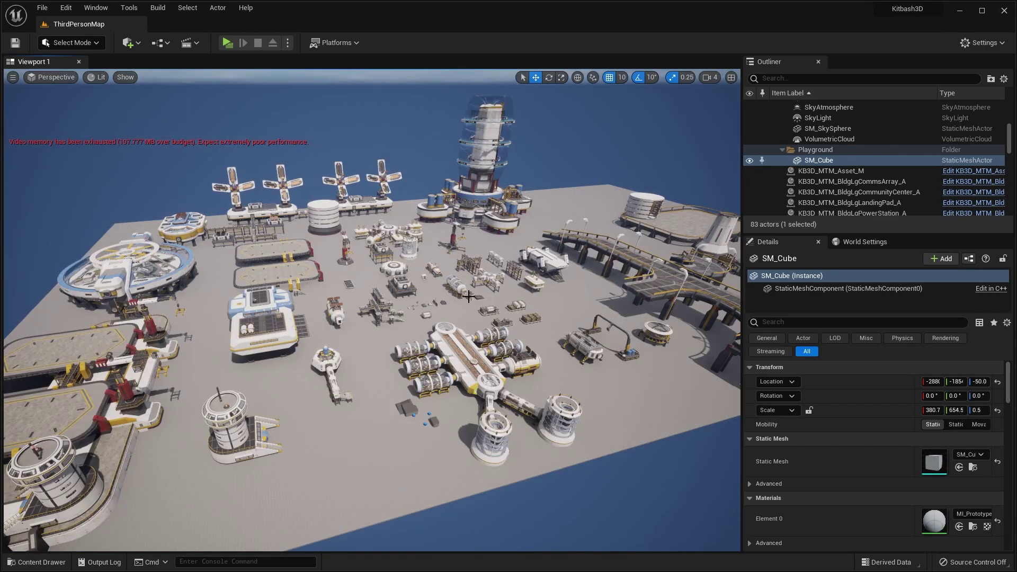
left_click(501, 354)
key("f")
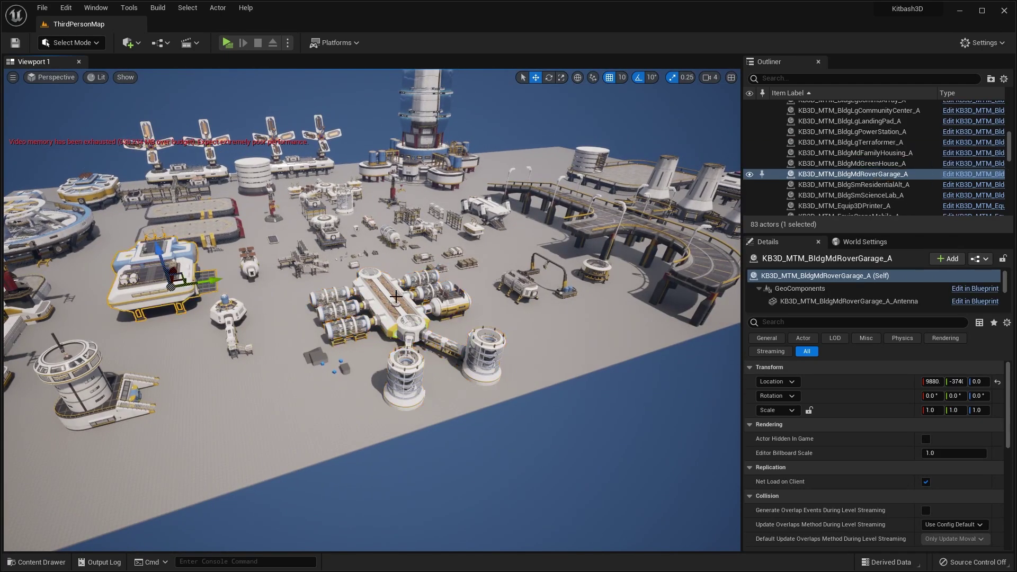
Open the Blueprint of the greenhouse building in the level and select its separate cylindrical modules one by one.
key("w")
right_click_drag(512, 299, 459, 313)
key("w")
right_click(451, 307)
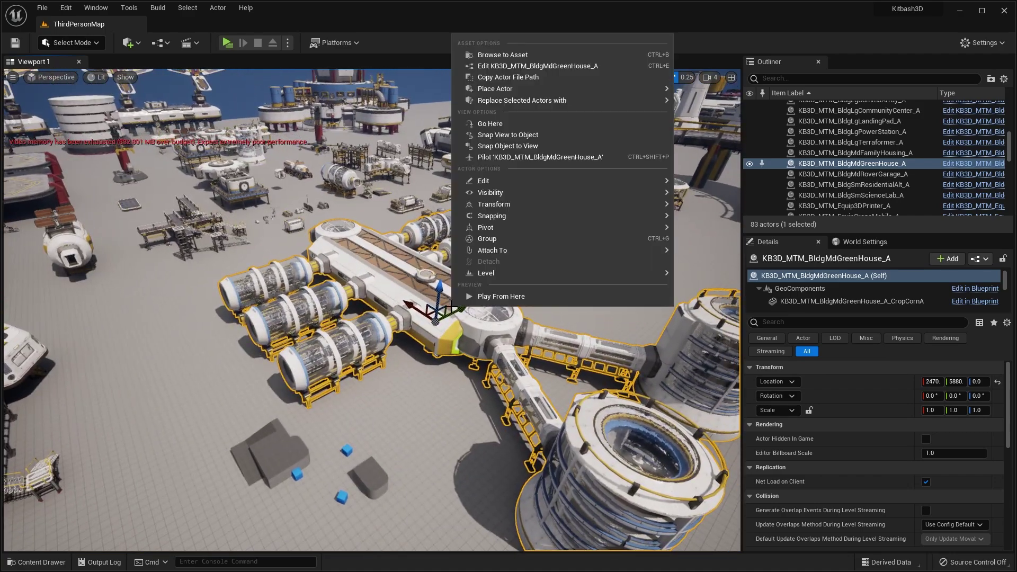
left_click(493, 67)
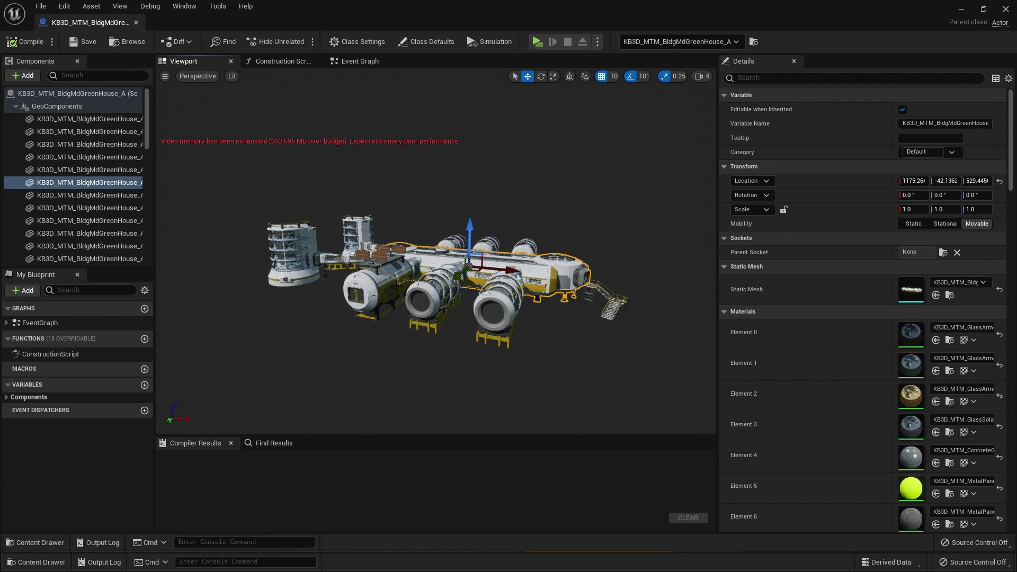
left_click(420, 283)
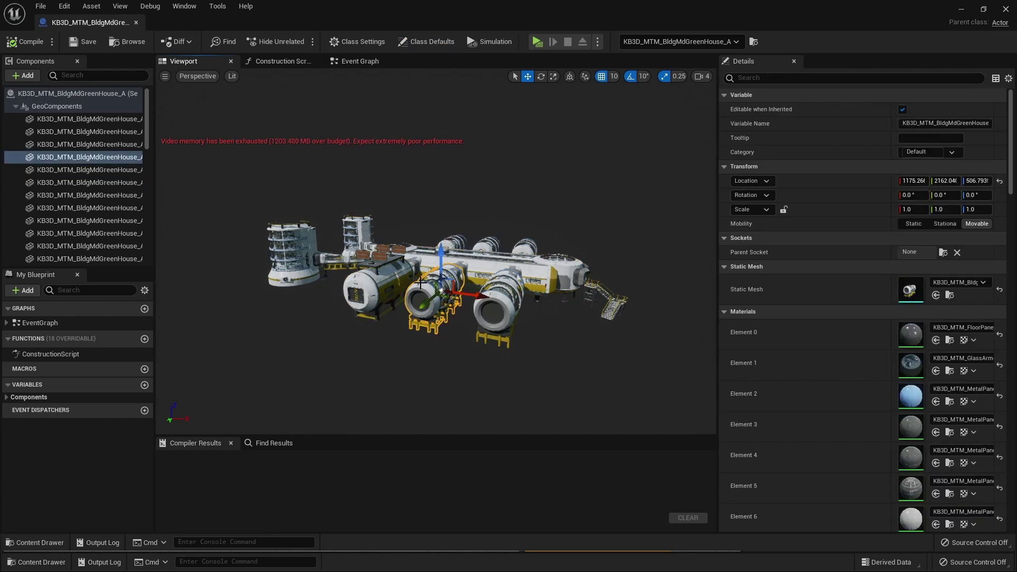
left_click(371, 289)
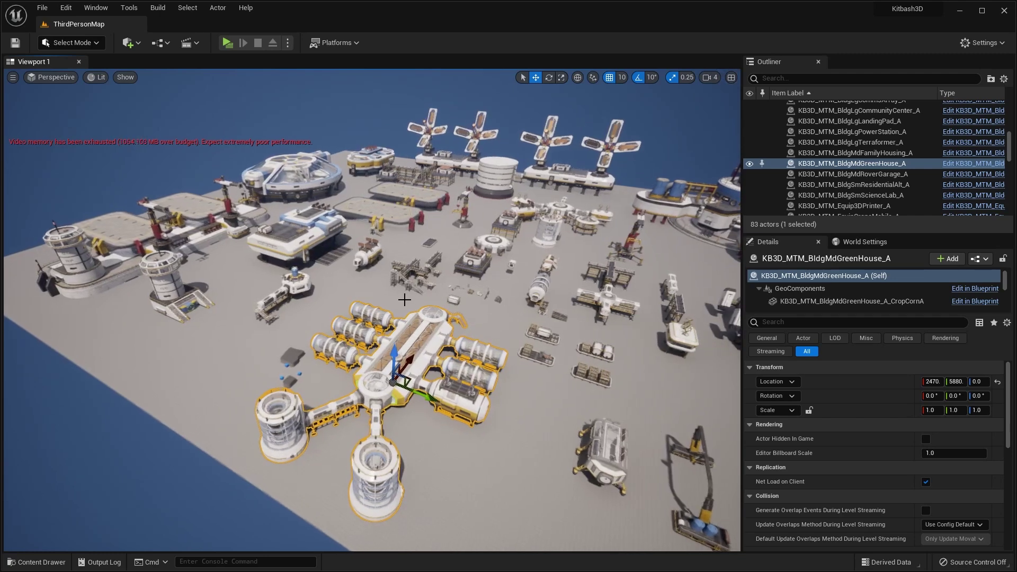
Select the rover garage in the level, dock the Content Browser in the layout and open the missiontominerva Geometries folder.
left_click(321, 227)
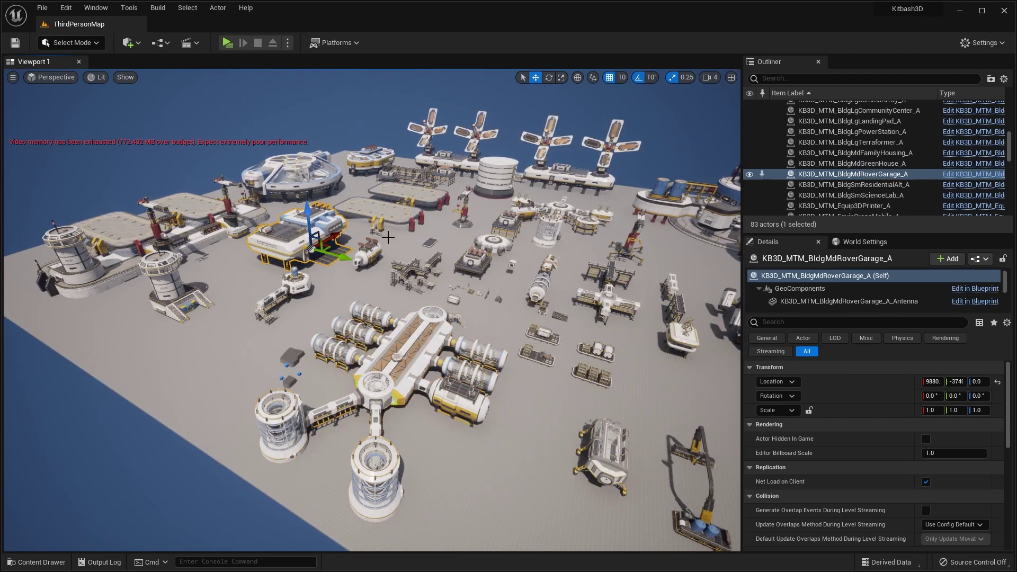
left_click(35, 564)
left_click(900, 332)
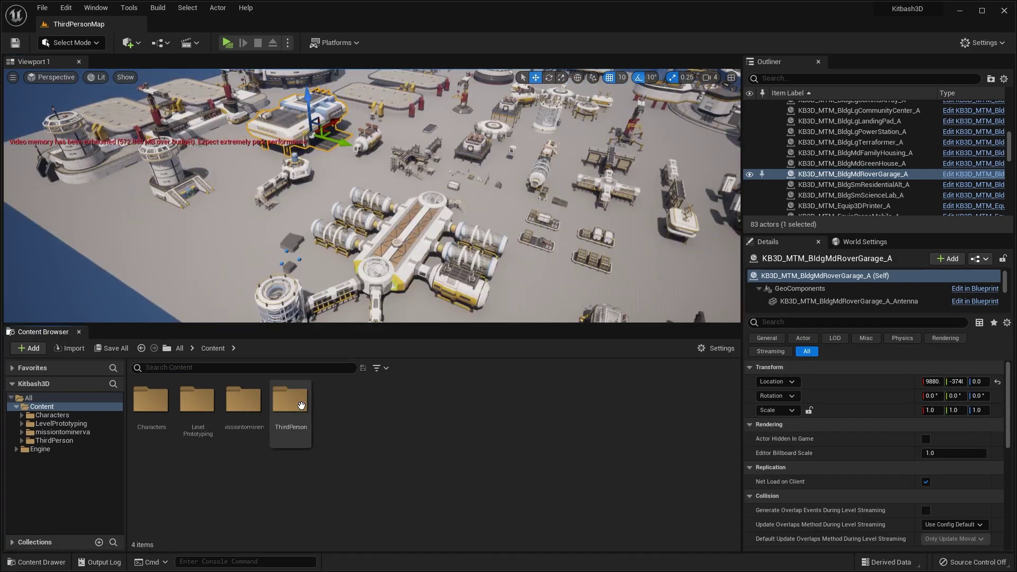
double_click(243, 405)
double_click(197, 401)
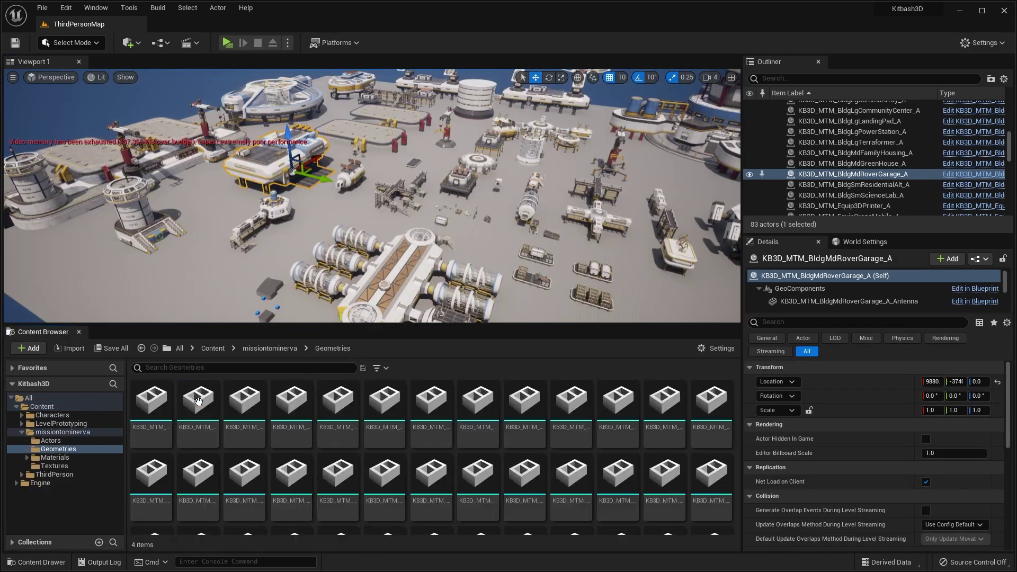
Look through the kit's static meshes in the Geometries folder.
left_click_drag(729, 397, 734, 422)
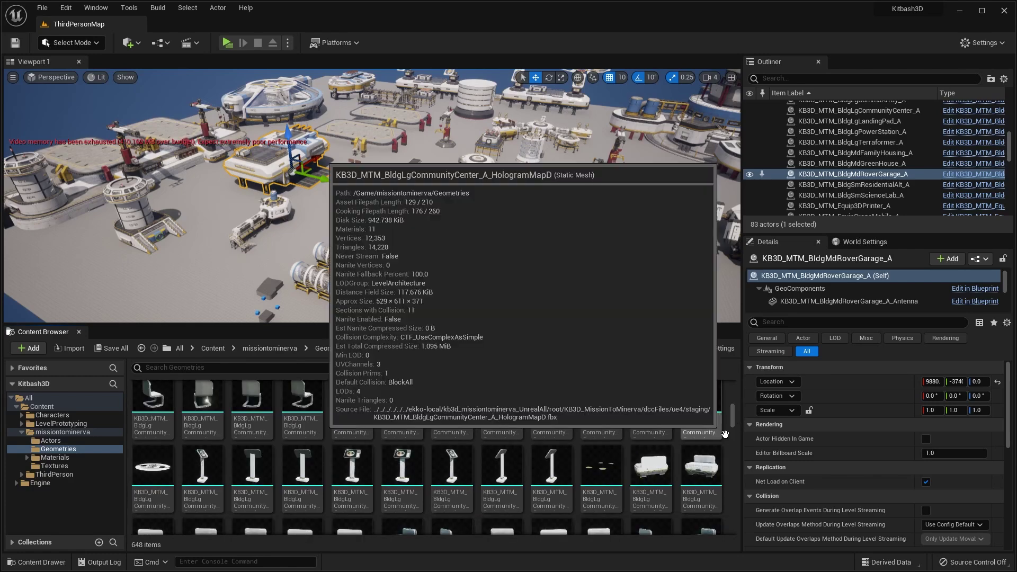
scroll(729, 441, "down", 8)
scroll(728, 446, "down", 5)
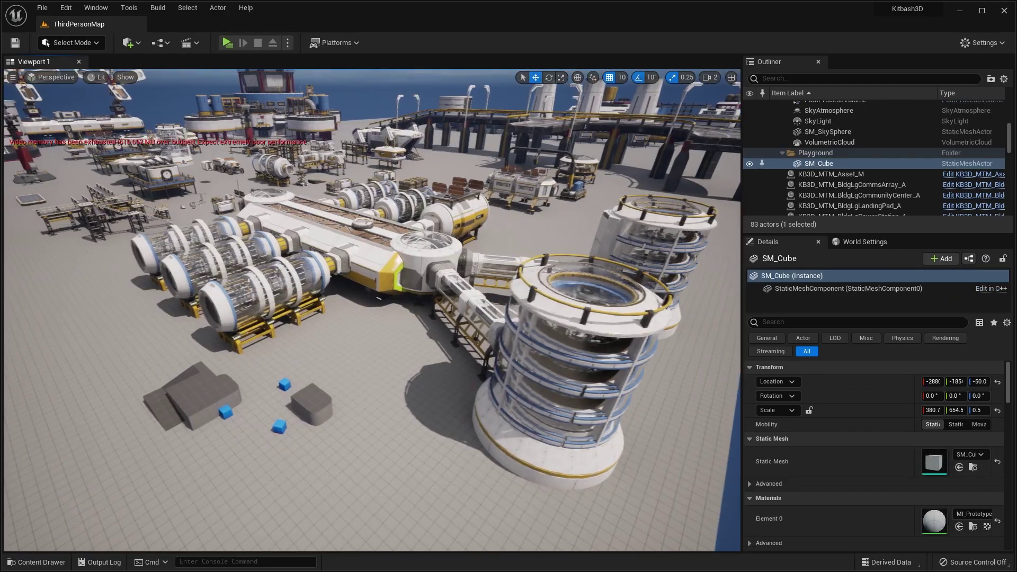
Examine the greenhouse building up close, including its glass cylinders, the plant tower's interior and the connecting walkway.
right_click_drag(372, 310, 540, 270)
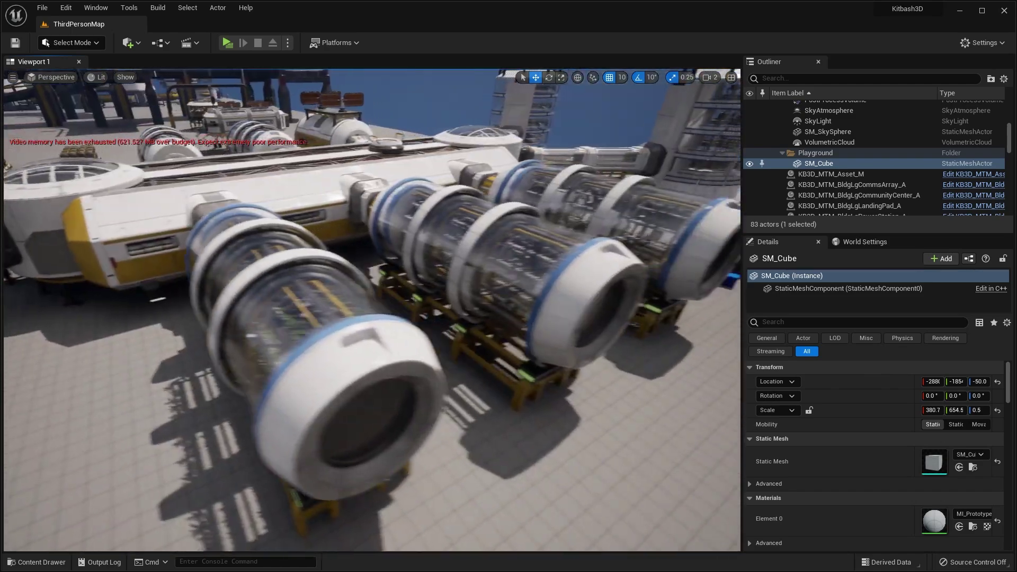
right_click_drag(332, 206, 408, 218)
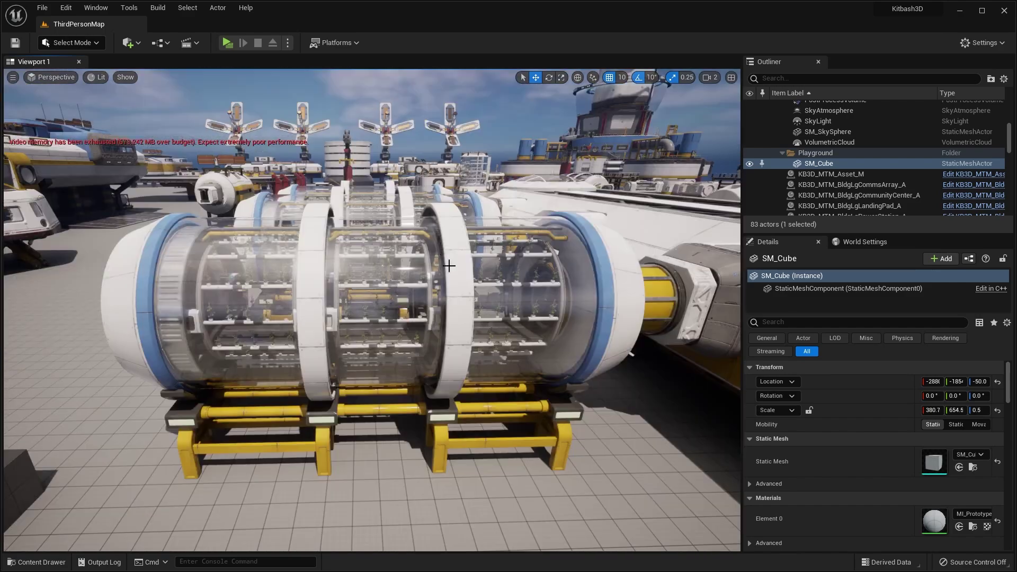
key("w")
mouse_move(368, 262)
right_mouse_down()
mouse_move(297, 262)
mouse_move(377, 251)
right_mouse_up()
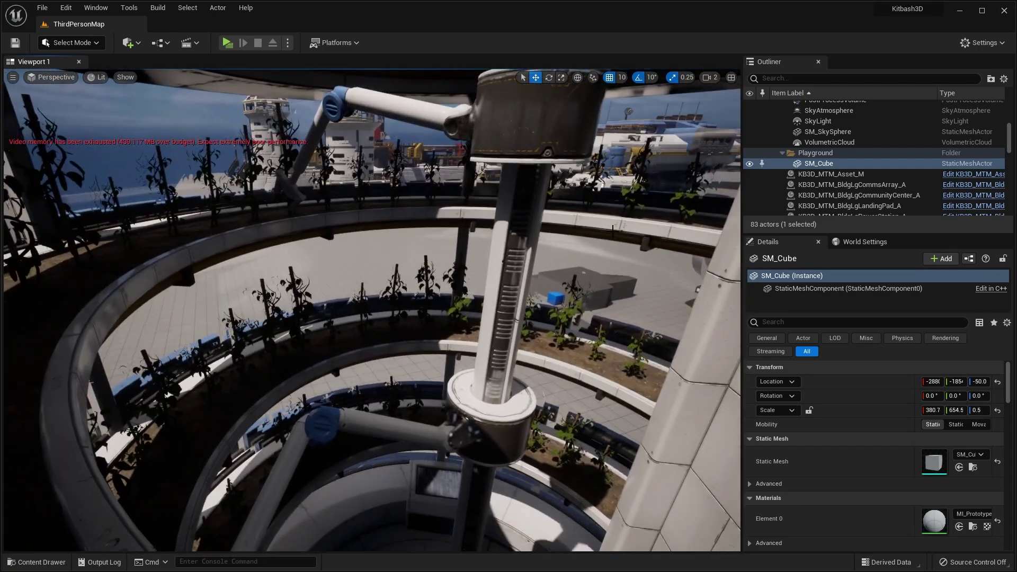
right_click_drag(372, 310, 297, 289)
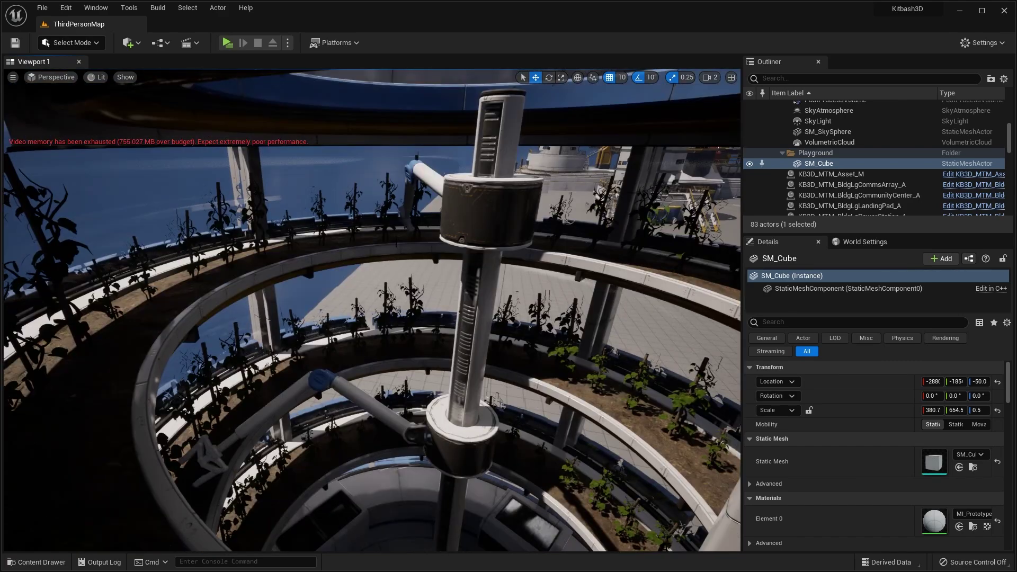
right_click_drag(372, 310, 493, 297)
mouse_move(429, 300)
right_mouse_down()
mouse_move(445, 302)
mouse_move(355, 291)
mouse_move(398, 302)
mouse_move(467, 239)
right_mouse_up()
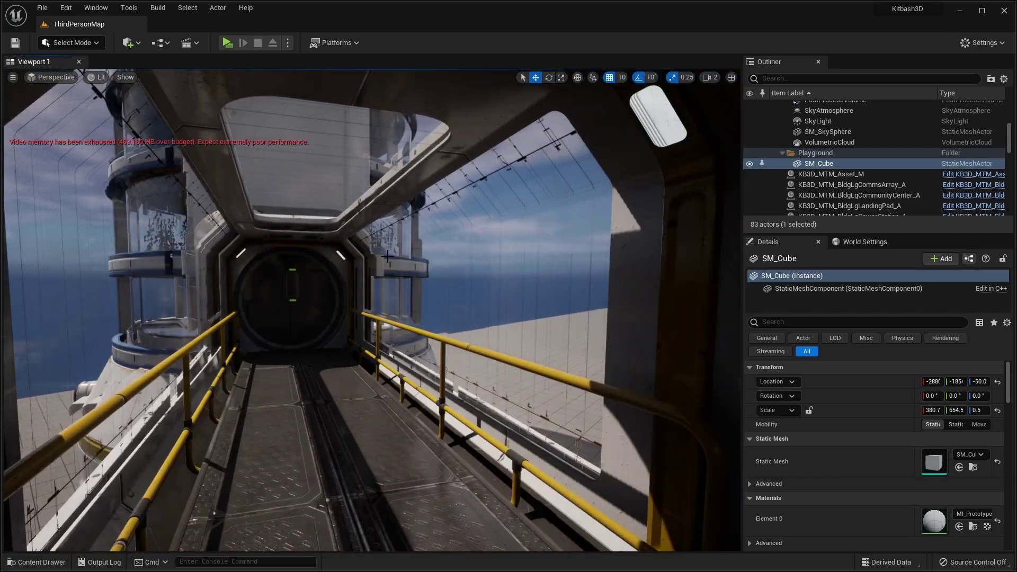
mouse_move(387, 256)
right_mouse_down()
mouse_move(467, 270)
mouse_move(336, 213)
mouse_move(340, 233)
mouse_move(397, 238)
mouse_move(371, 227)
mouse_move(238, 233)
mouse_move(257, 217)
mouse_move(236, 217)
right_mouse_up()
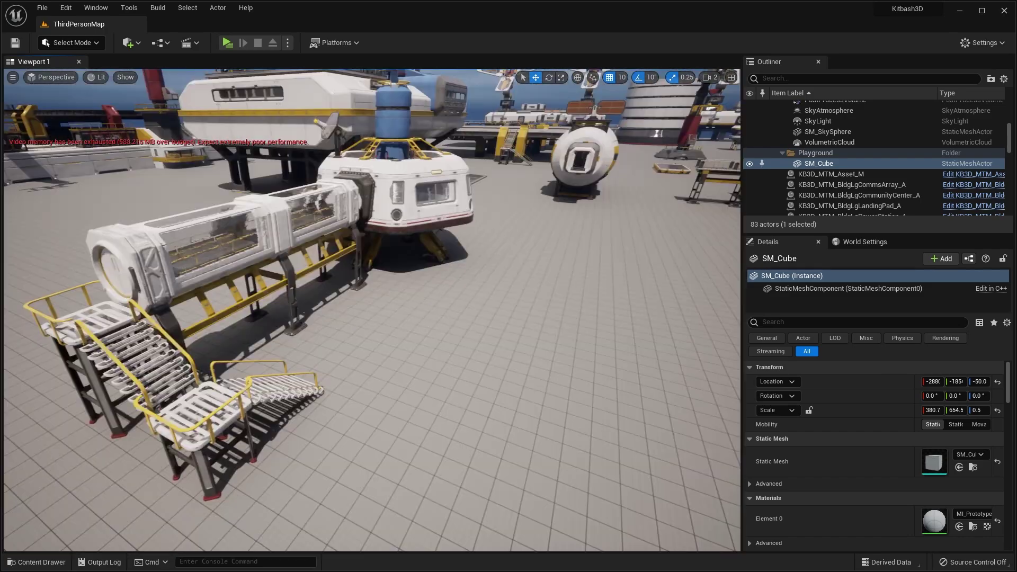
Examine the other kit buildings across the level, including the rover garage, the platform with solar panels and the raised walkways.
mouse_move(236, 217)
right_mouse_down()
mouse_move(206, 221)
mouse_move(276, 221)
mouse_move(215, 221)
right_mouse_up()
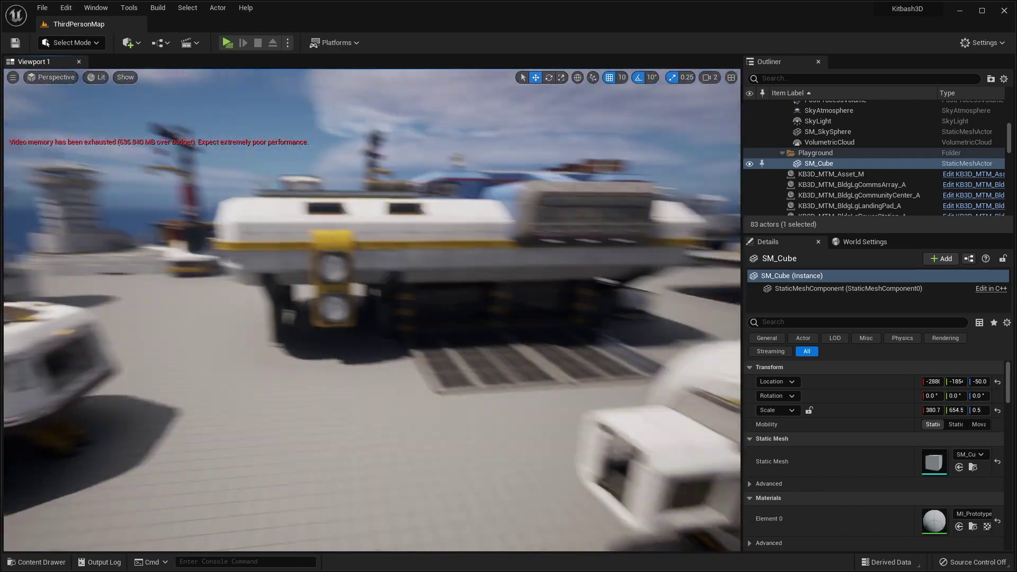
right_click_drag(436, 325, 437, 326)
right_click_drag(507, 244, 394, 238)
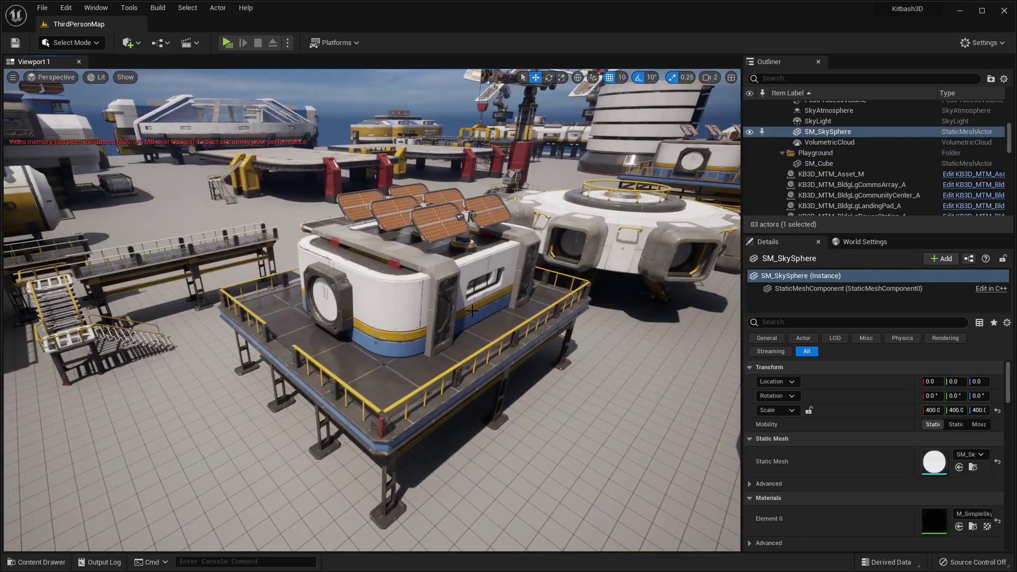
right_click_drag(376, 207, 531, 264)
left_click(483, 281)
left_click(531, 264)
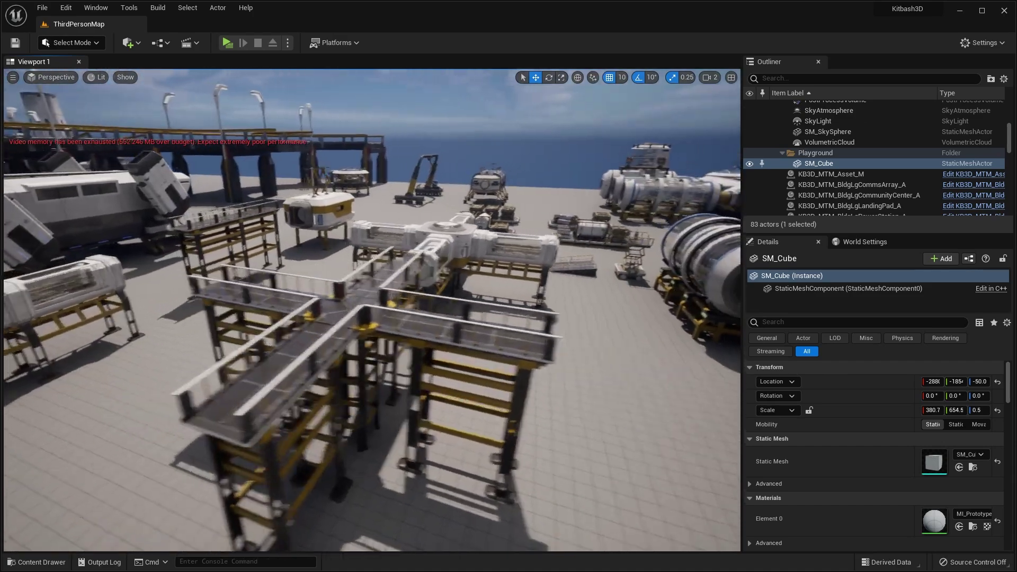
mouse_move(372, 310)
right_mouse_down()
mouse_move(408, 310)
mouse_move(286, 318)
mouse_move(448, 319)
right_mouse_up()
Playtest the level in a standalone preview, moving the character along the enclosed walkway and out past the large rover.
key("w")
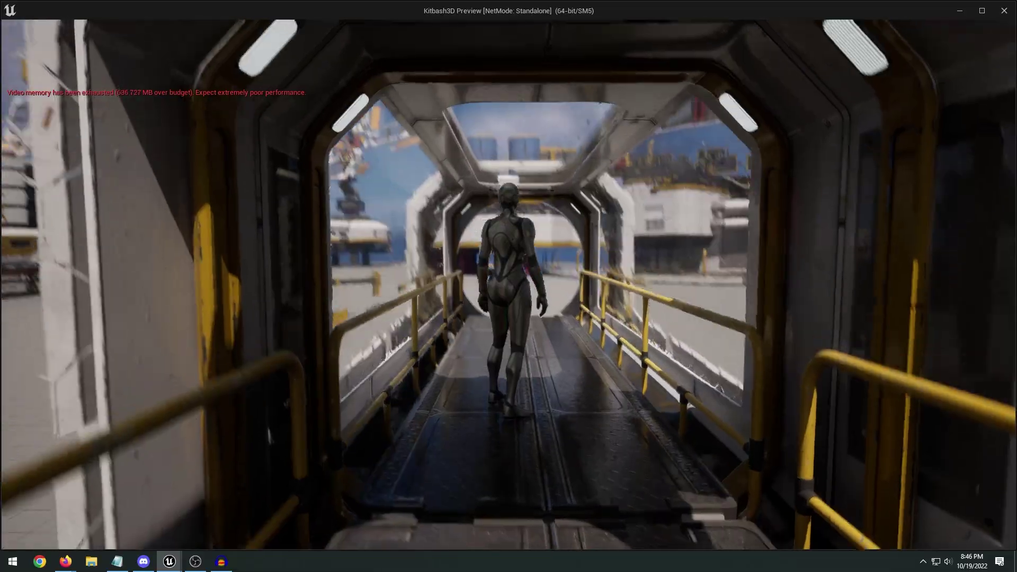
key("w")
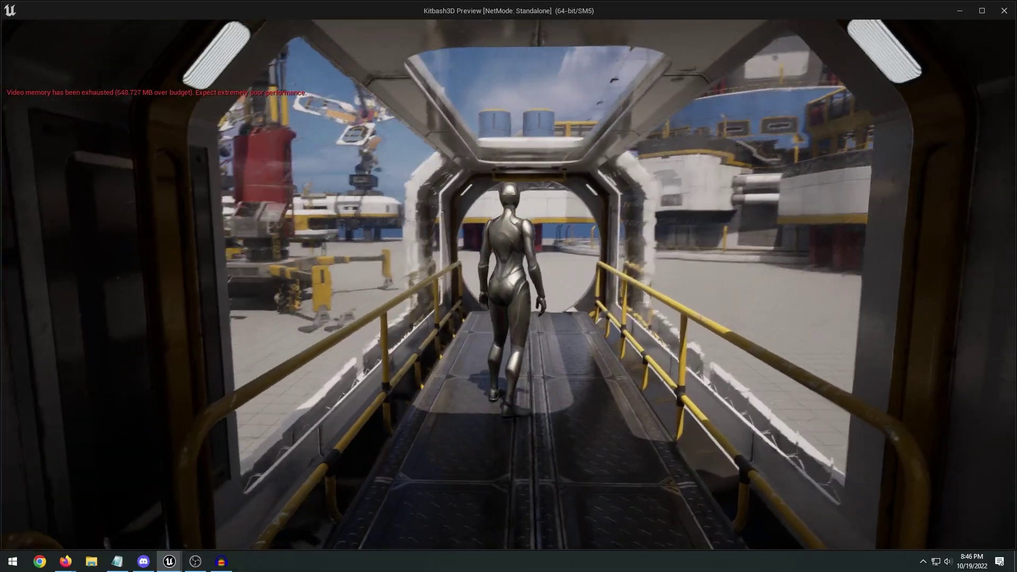
key("s")
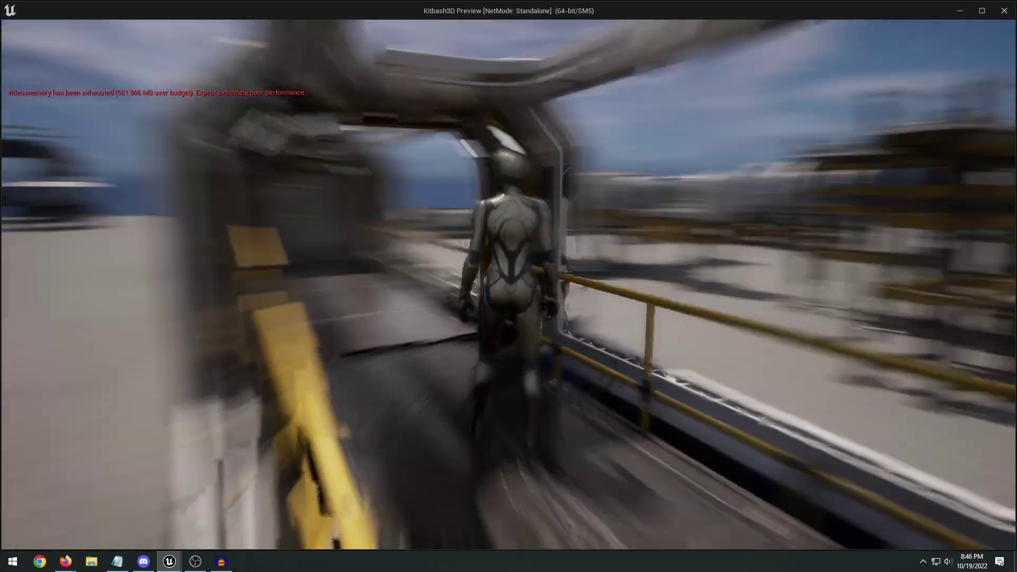
key("w")
key("s")
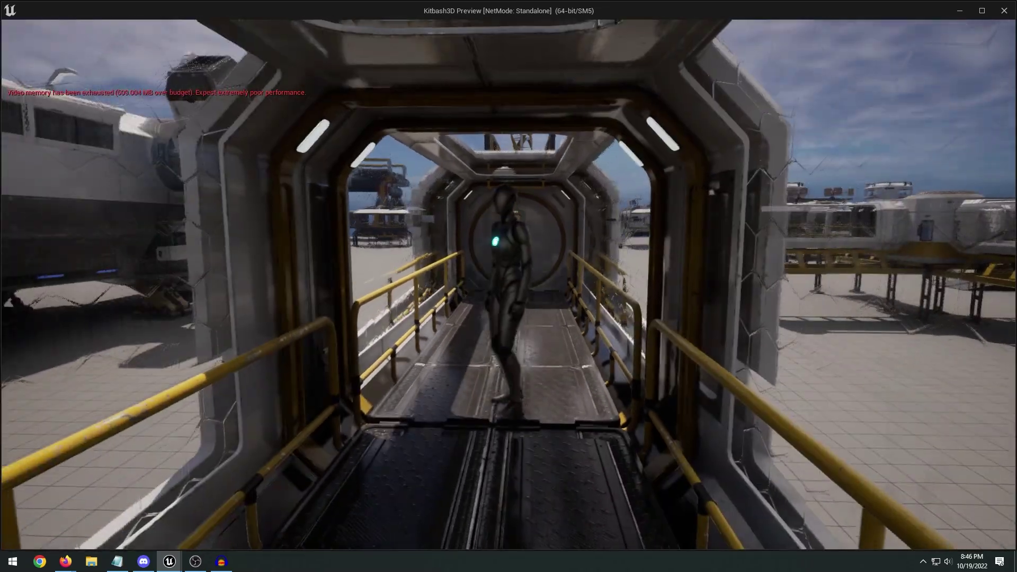
key("w")
key("w")
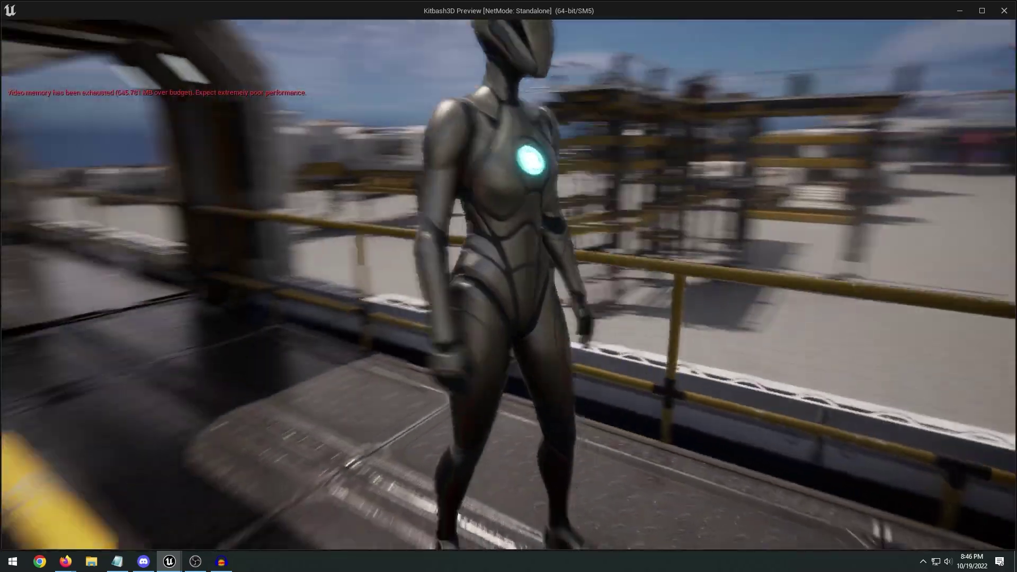
key("s")
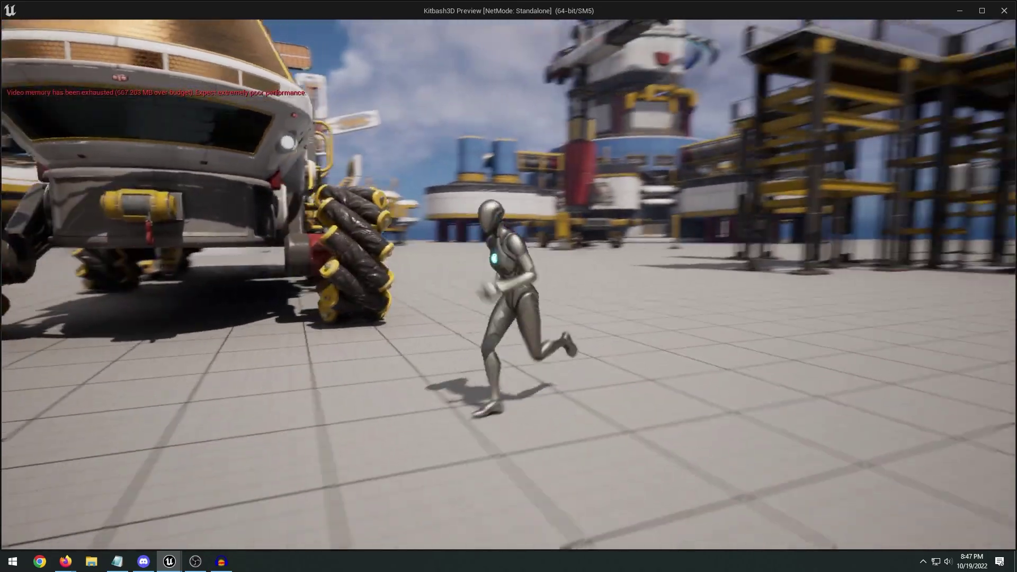
key("w")
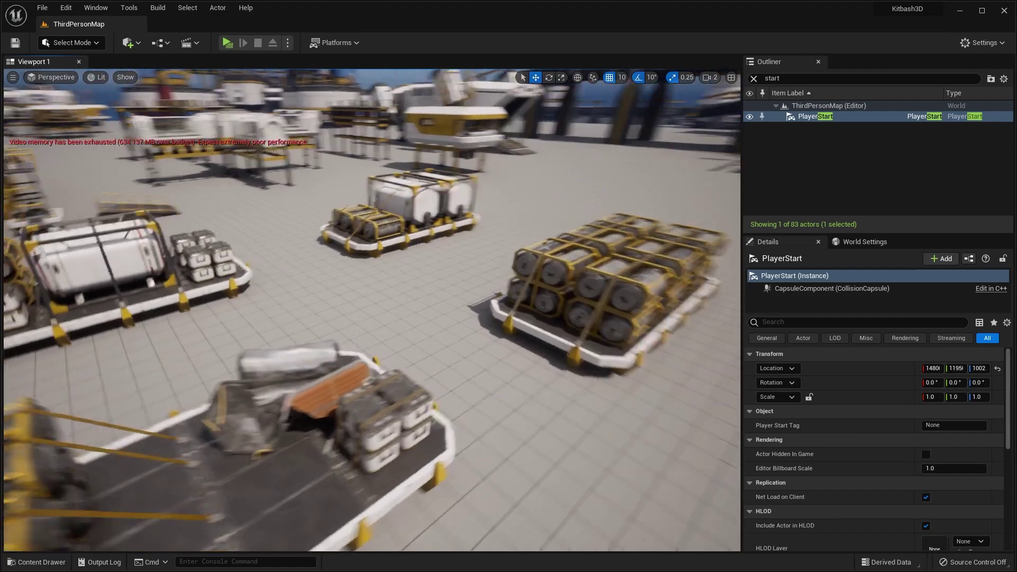
Examine the elevated road system from above and inspect its separate road sections in the Blueprint editor.
right_click_drag(372, 310, 233, 239)
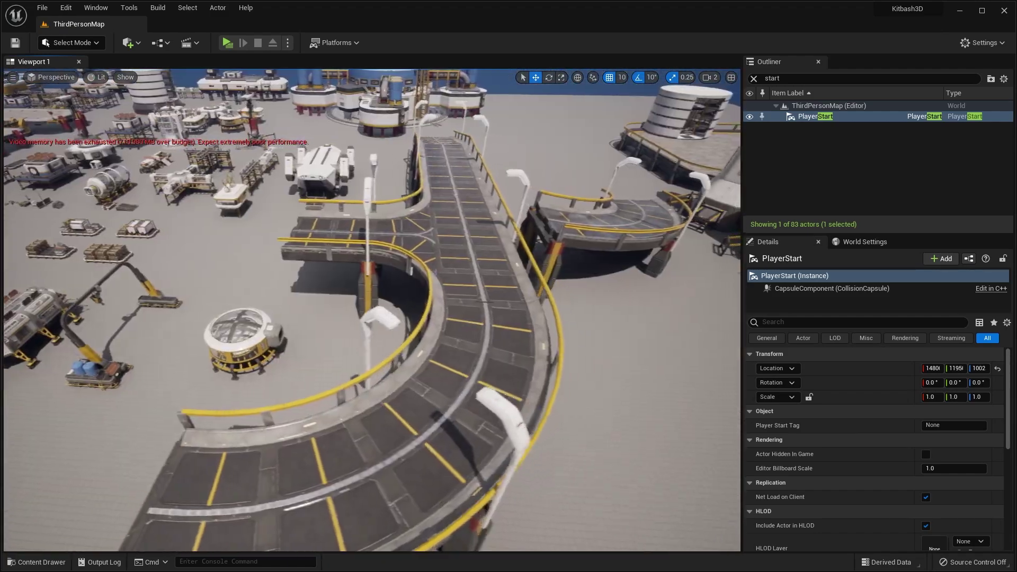
right_click_drag(372, 310, 366, 313)
right_click_drag(461, 216, 481, 217)
left_click(453, 256)
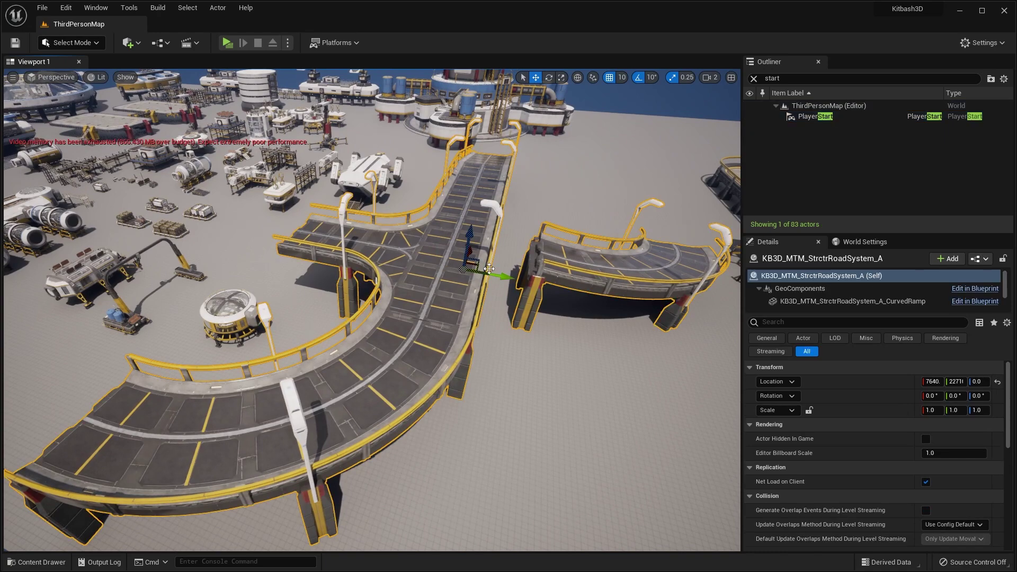
right_click_drag(531, 261, 544, 260)
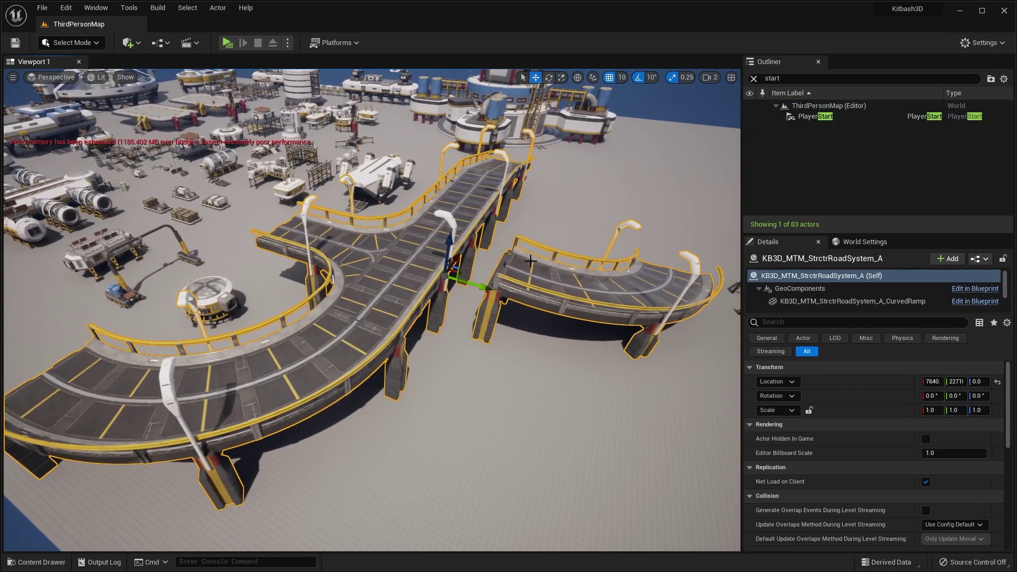
right_click_drag(289, 438, 489, 208)
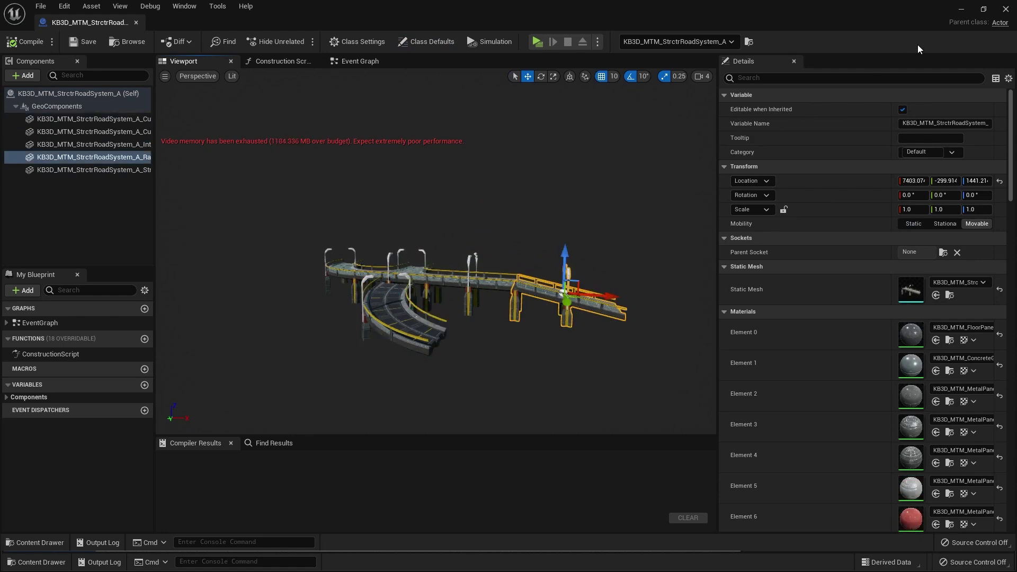
left_click(969, 10)
Examine the cooling towers, the industrial buildings with yellow and red-topped stacks, and the tall ringed central tower.
right_click_drag(479, 225, 374, 141)
key("w")
right_click_drag(395, 173, 524, 365)
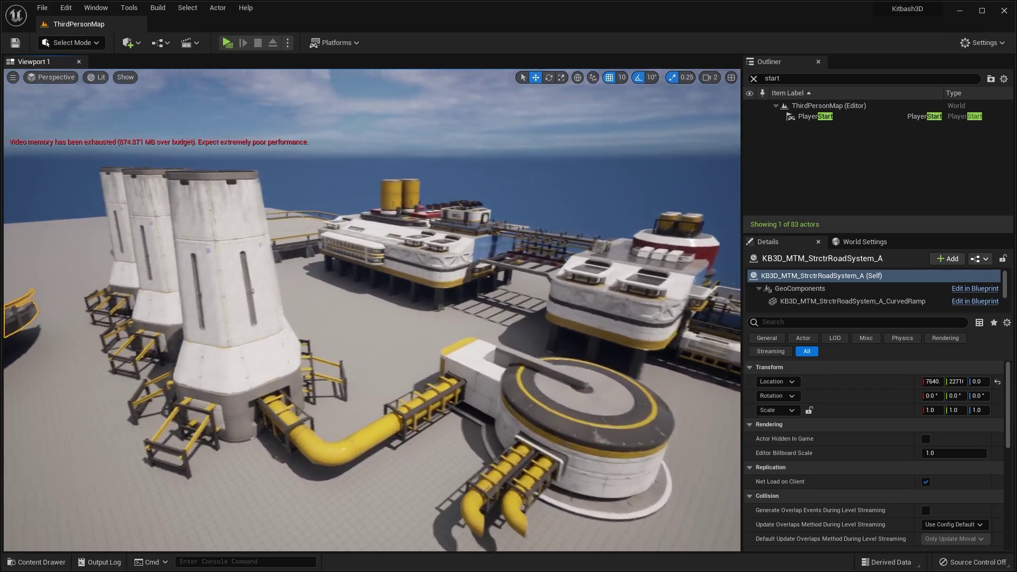
right_click_drag(434, 310, 302, 310)
right_click_drag(493, 362, 475, 395)
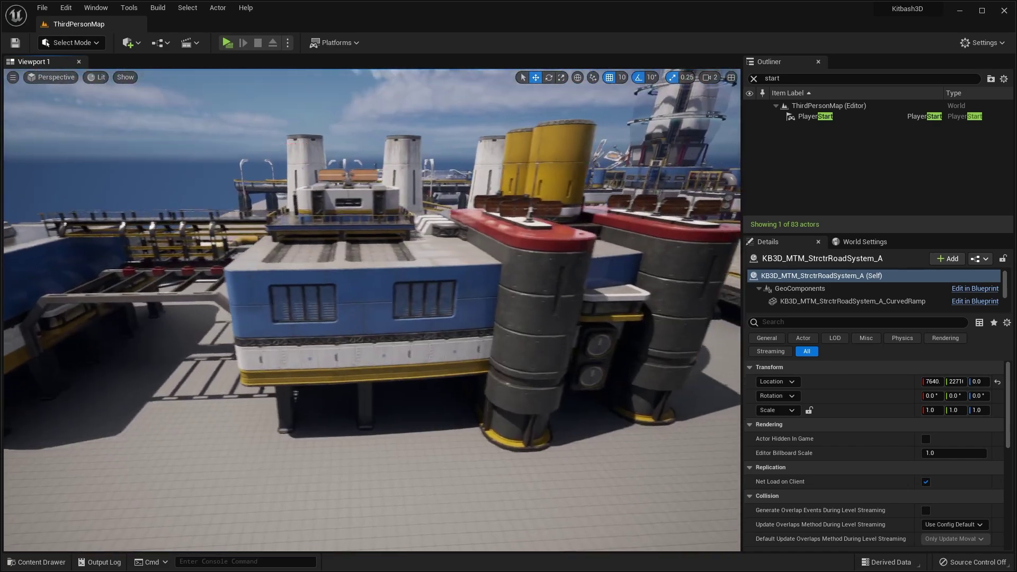
right_click_drag(371, 310, 339, 313)
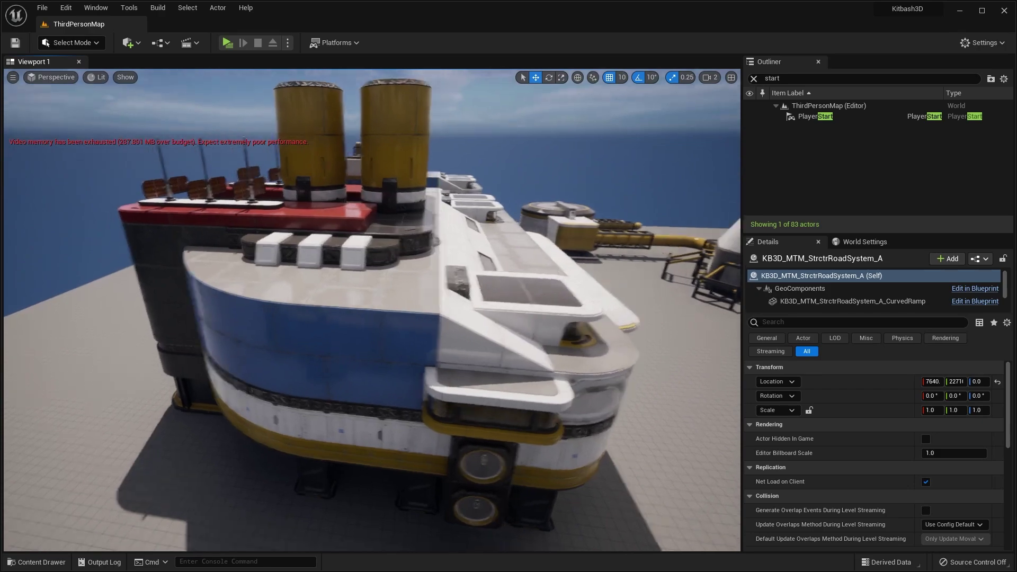
right_click_drag(371, 310, 374, 348)
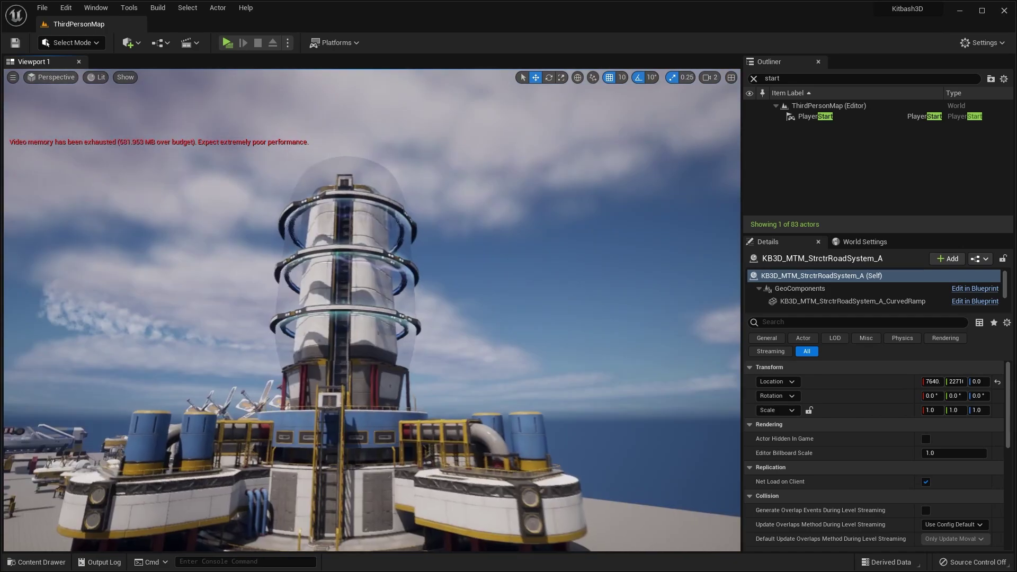
right_click_drag(374, 347, 423, 411)
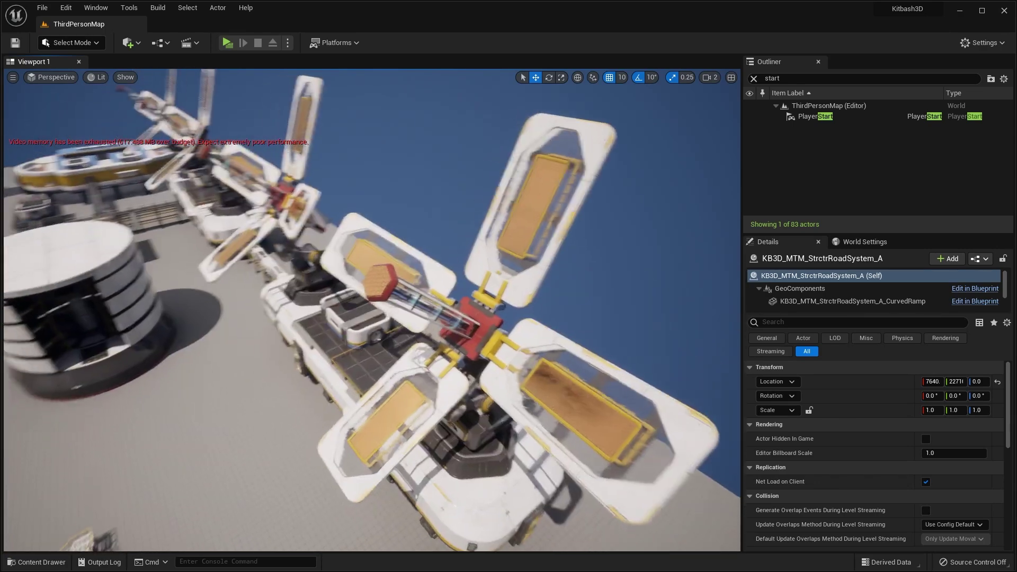
Examine the large communications array complex with its connecting walkways, and the neighbouring landing pads.
right_click_drag(423, 403, 424, 366)
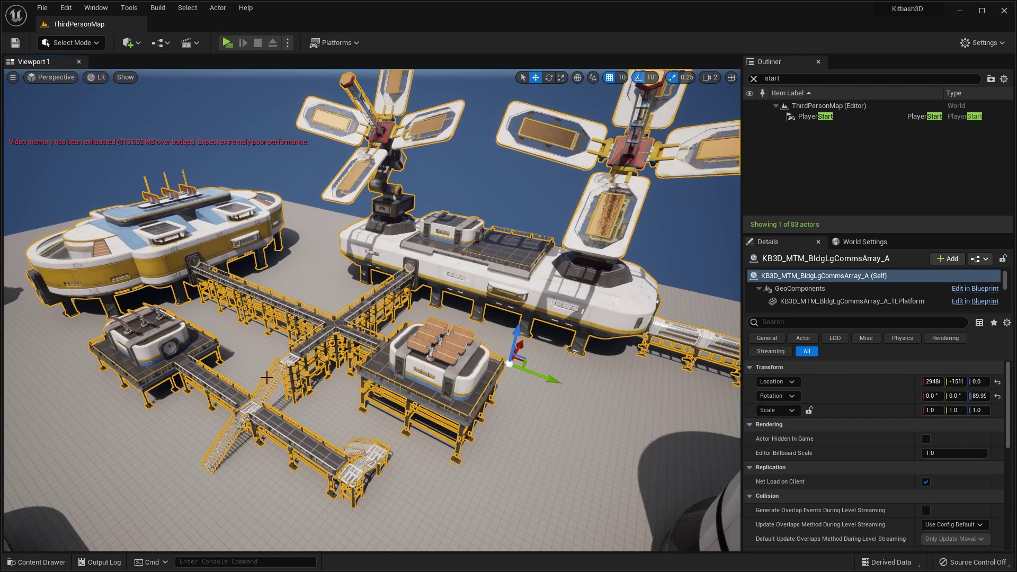
right_click_drag(336, 416, 370, 354)
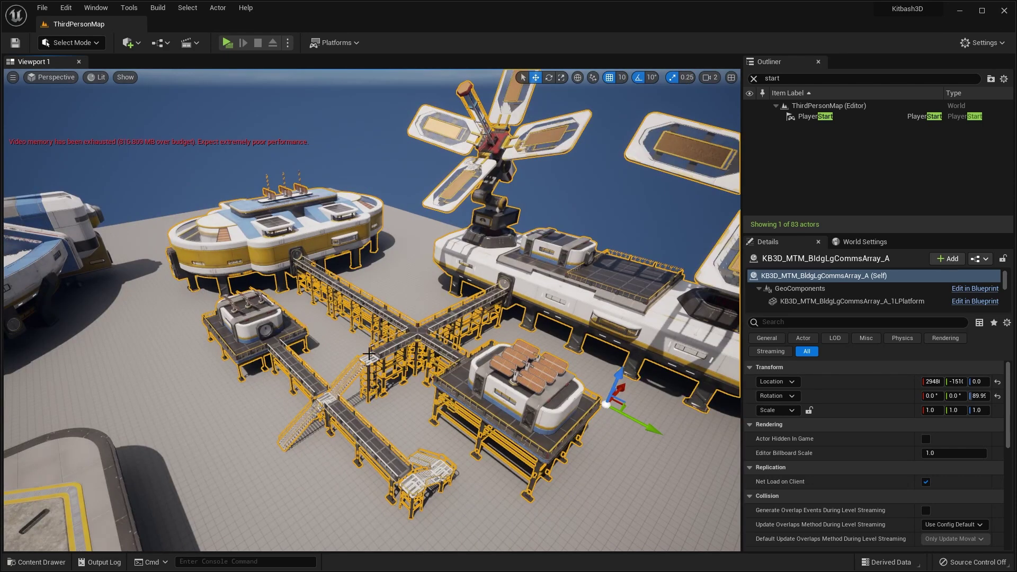
left_click(374, 186)
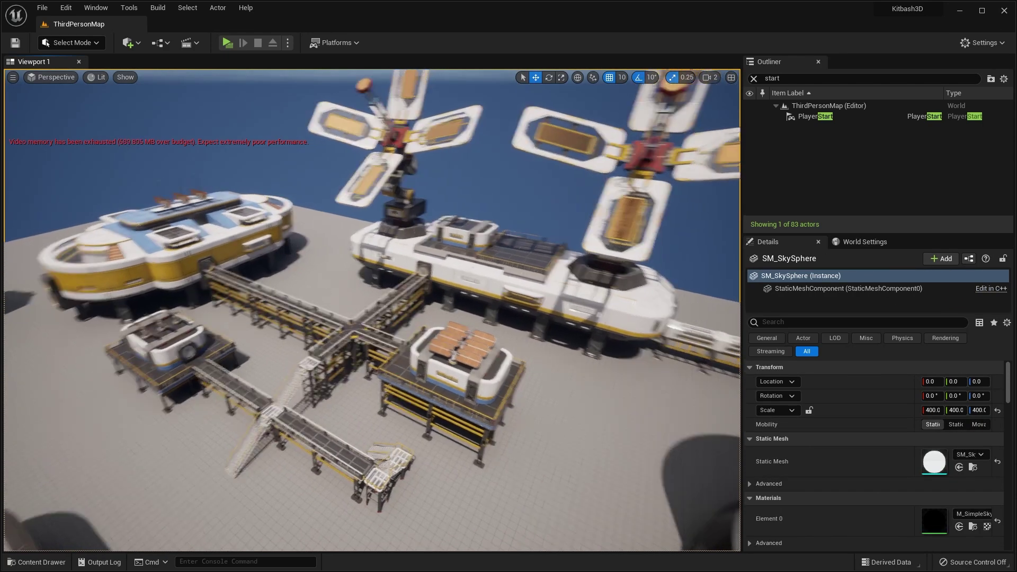
right_click_drag(458, 288, 397, 368)
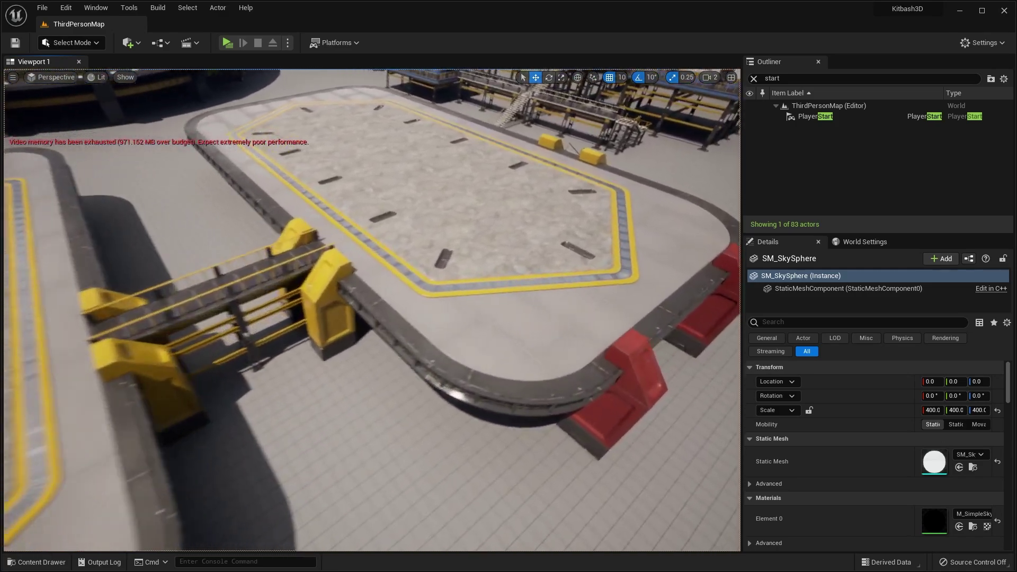
right_click_drag(372, 310, 212, 204)
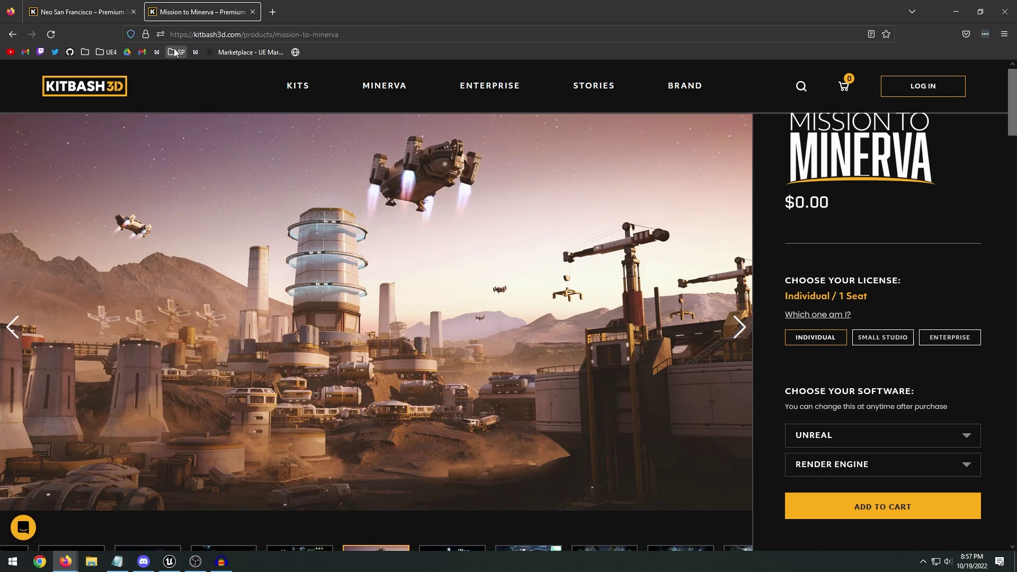
On the Mission to Minerva product page in the browser, choose Unreal with the Native render engine and add the kit to the cart.
scroll(646, 280, "down", 1)
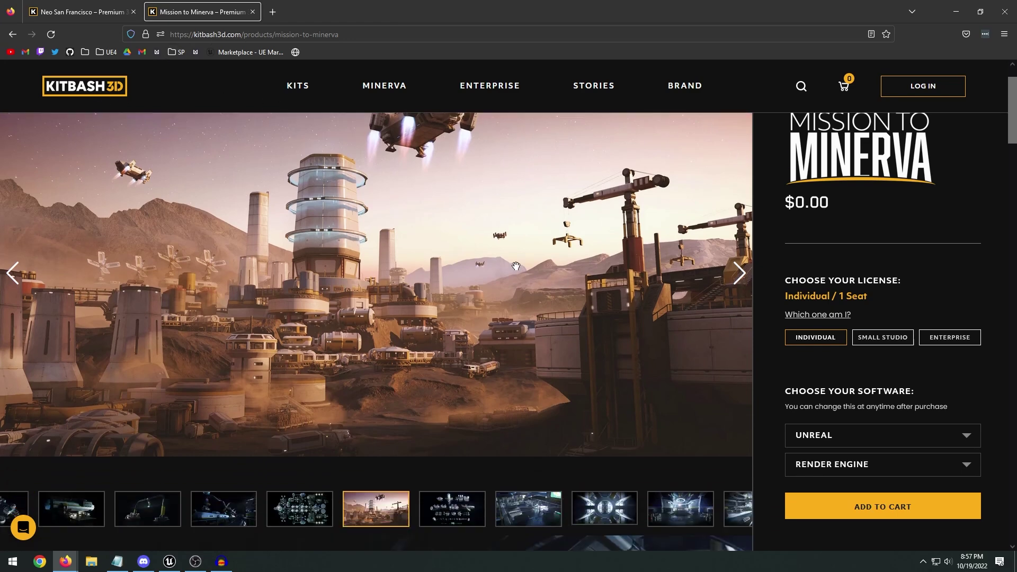
scroll(574, 299, "up", 1)
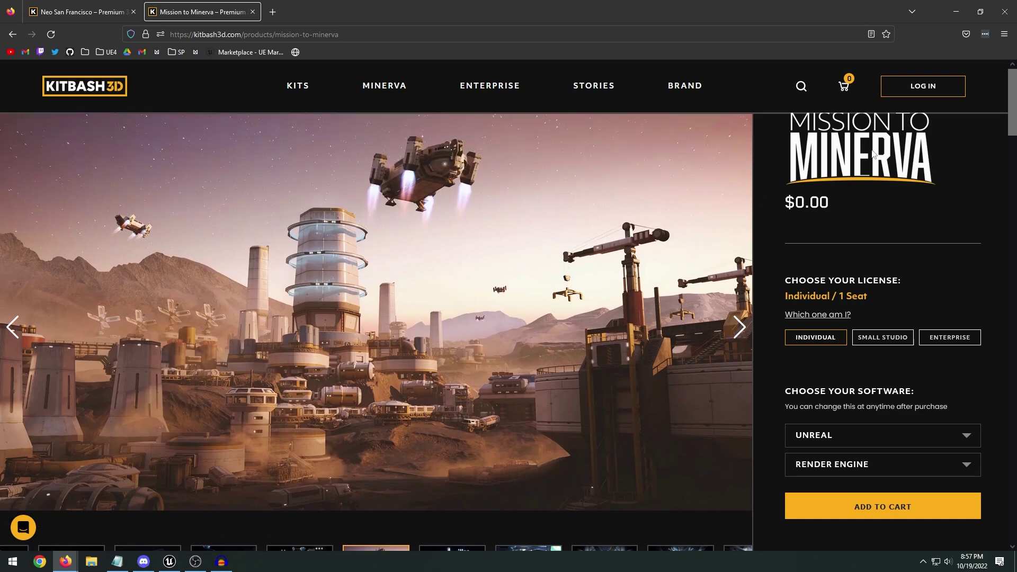
scroll(912, 388, "down", 1)
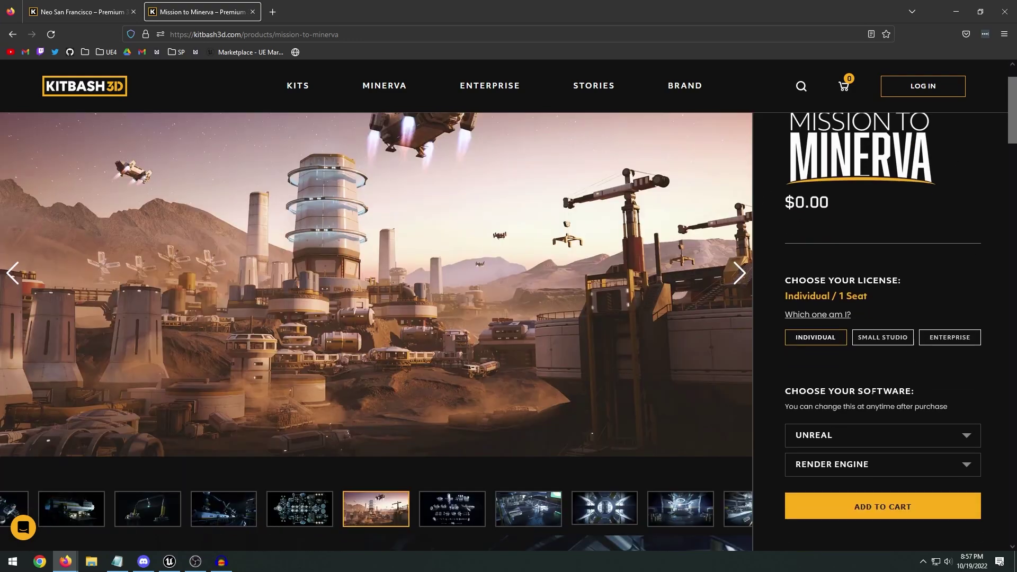
scroll(817, 382, "down", 1)
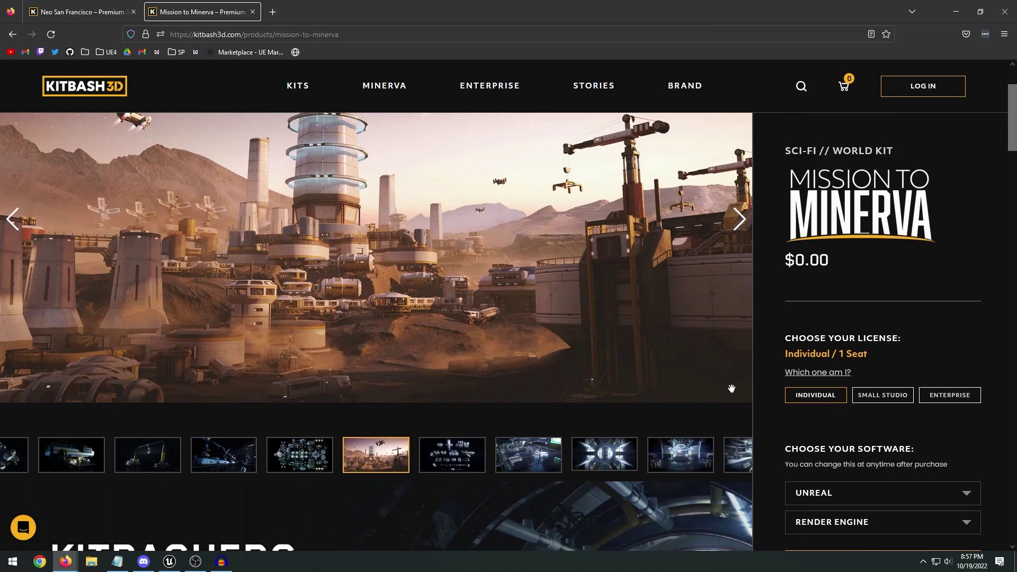
scroll(753, 398, "up", 2)
left_click(828, 436)
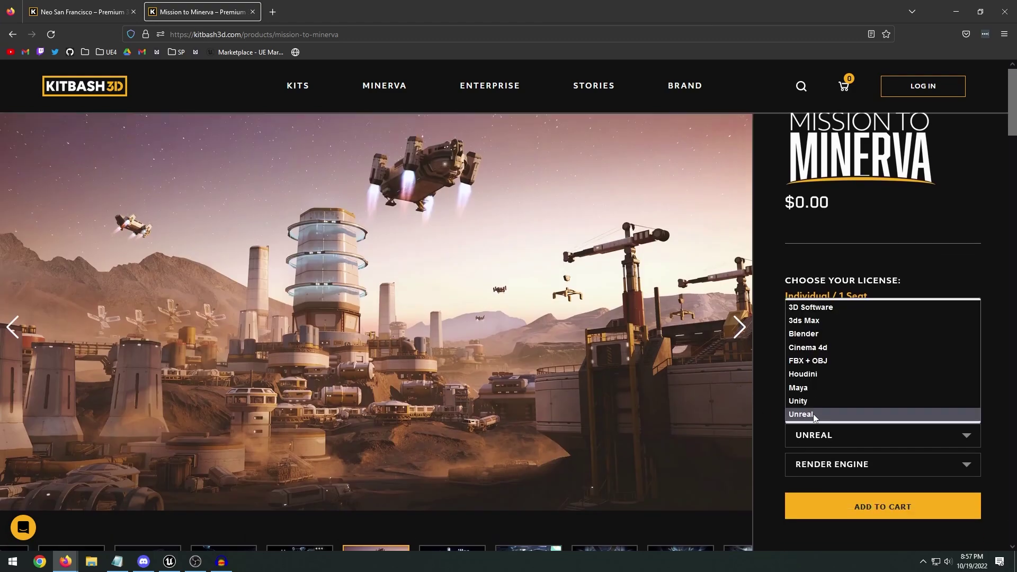
left_click(815, 415)
left_click(830, 464)
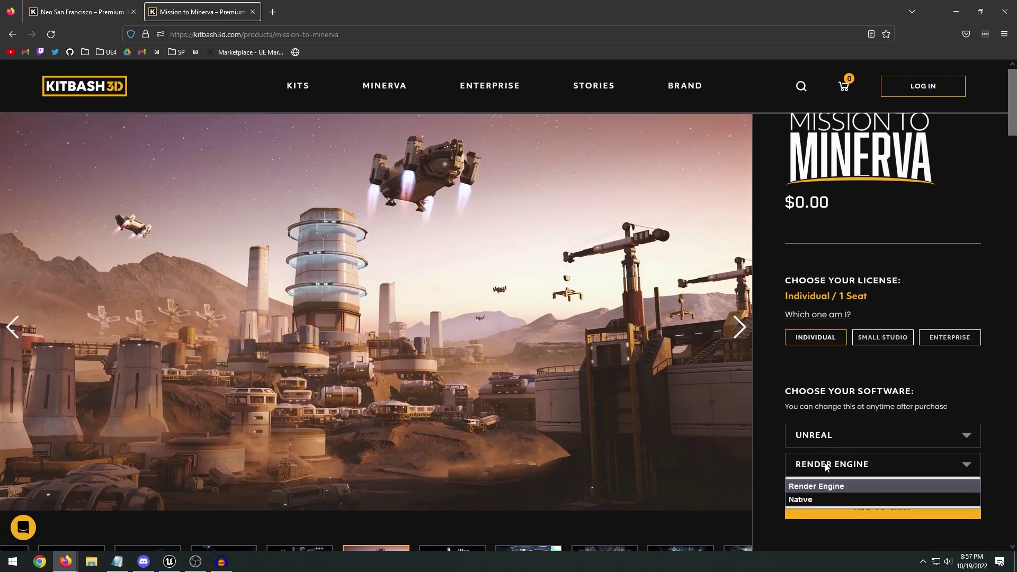
left_click(810, 498)
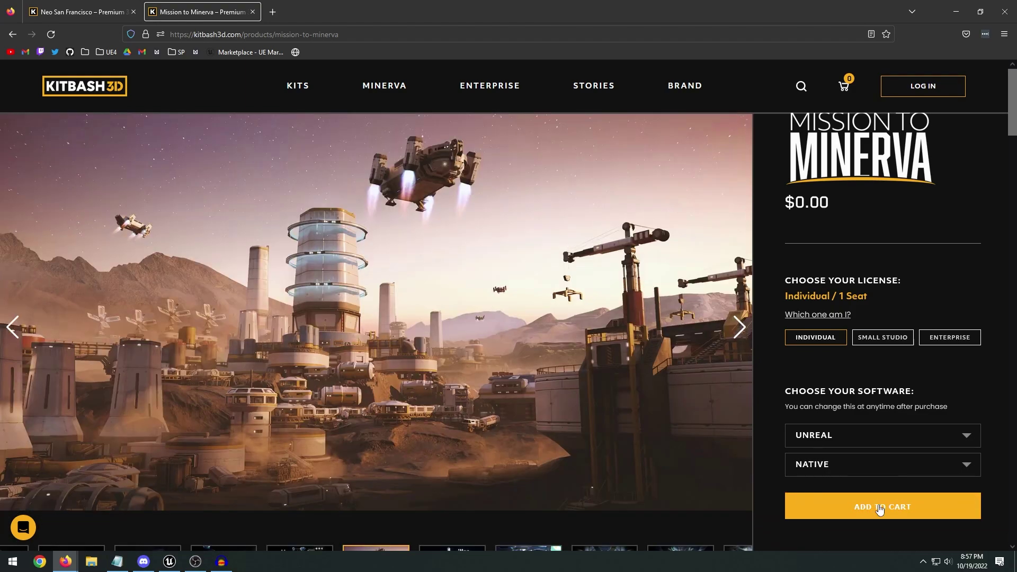
left_click(880, 507)
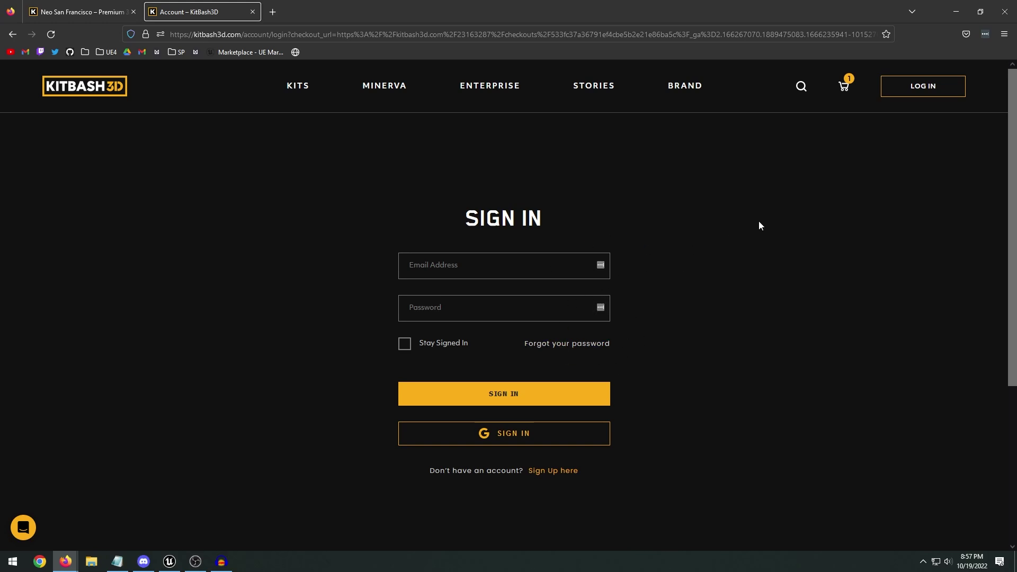
Leave the browser and extract the downloaded Mission to Minerva zip archive on the desktop.
left_click(1003, 16)
left_click_drag(29, 37, 368, 254)
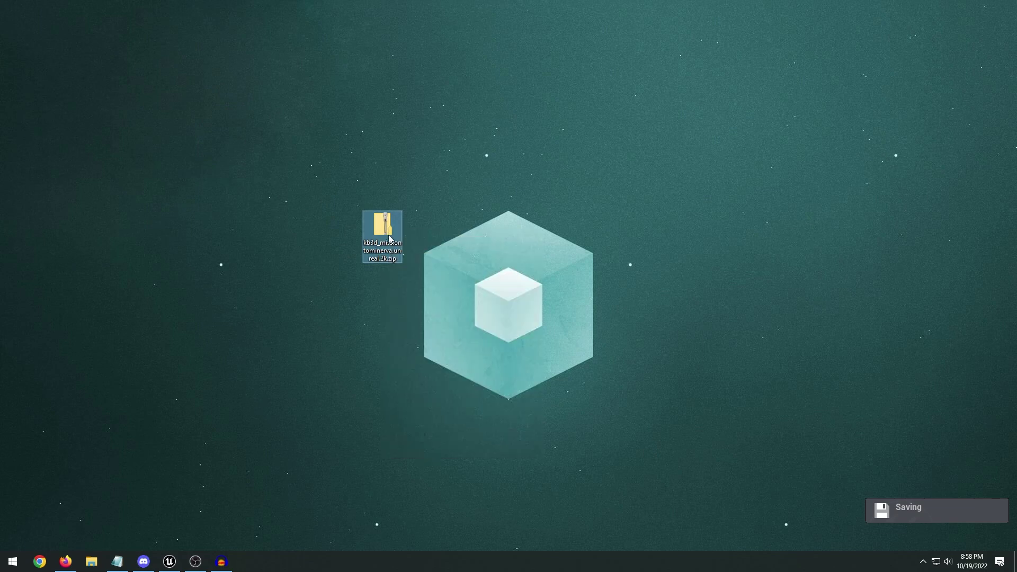
right_click(390, 239)
mouse_move(425, 272)
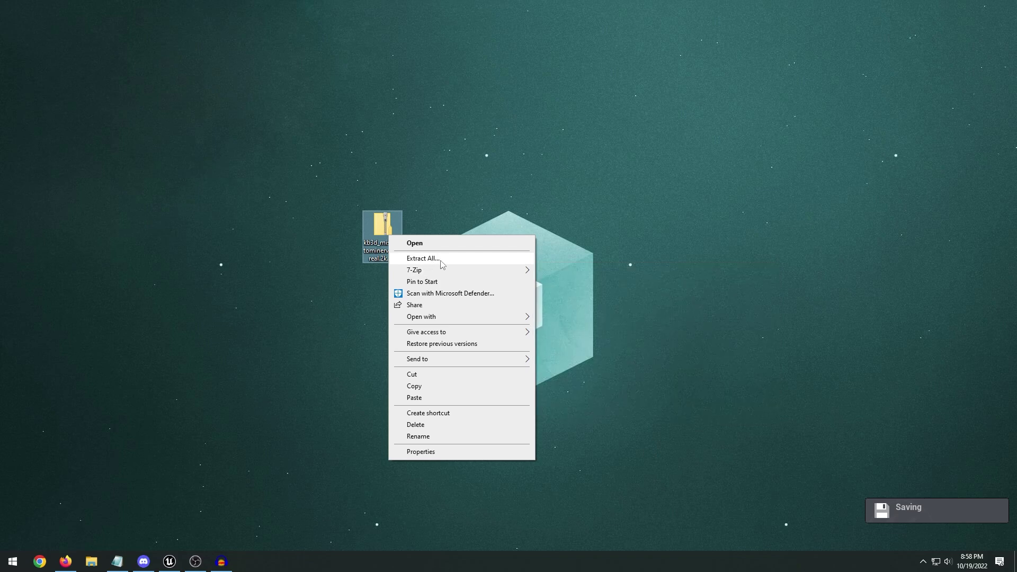
left_click(439, 258)
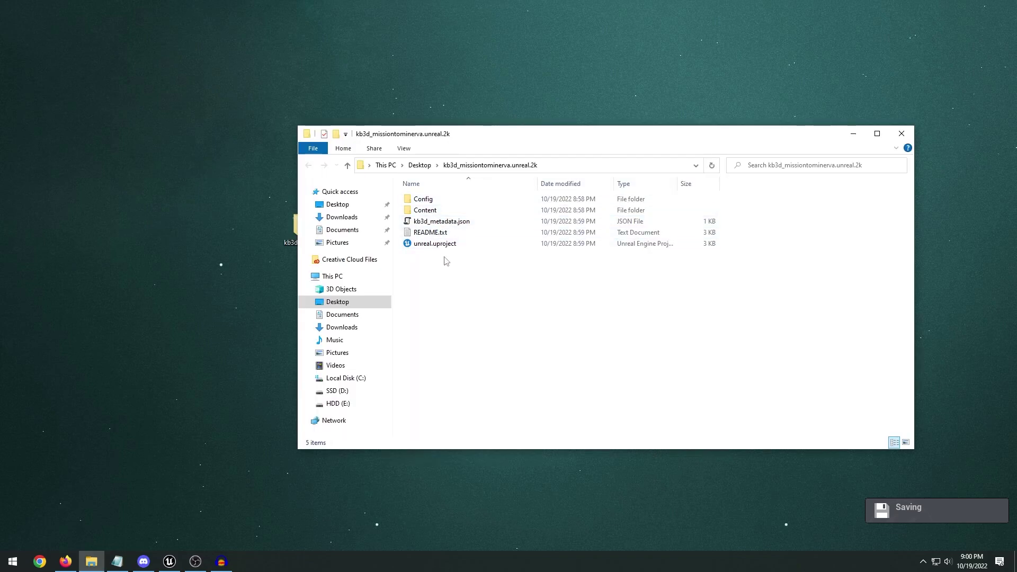
Copy the missiontominerva folder from the extracted kit's Content folder.
left_click(435, 245)
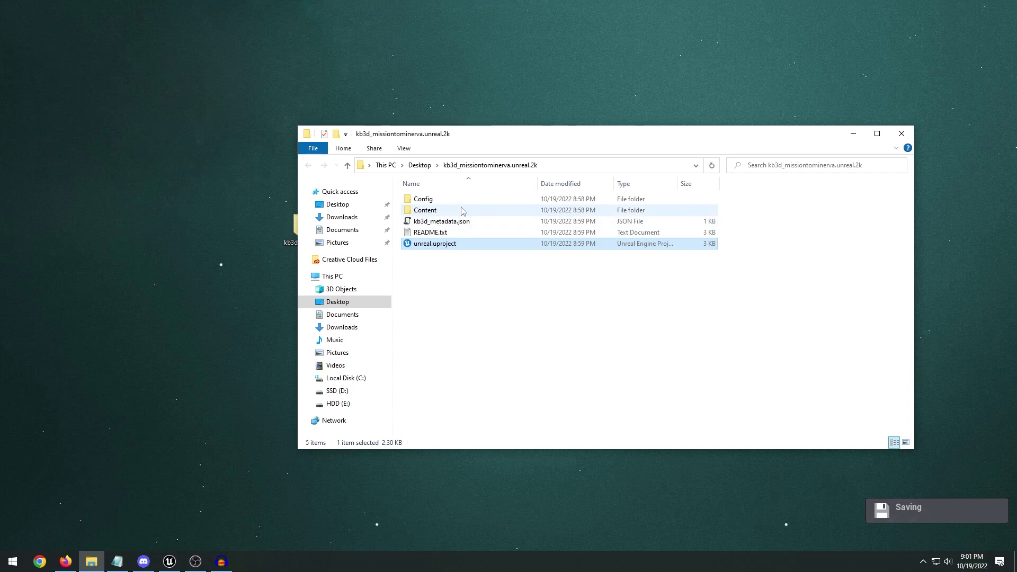
double_click(445, 212)
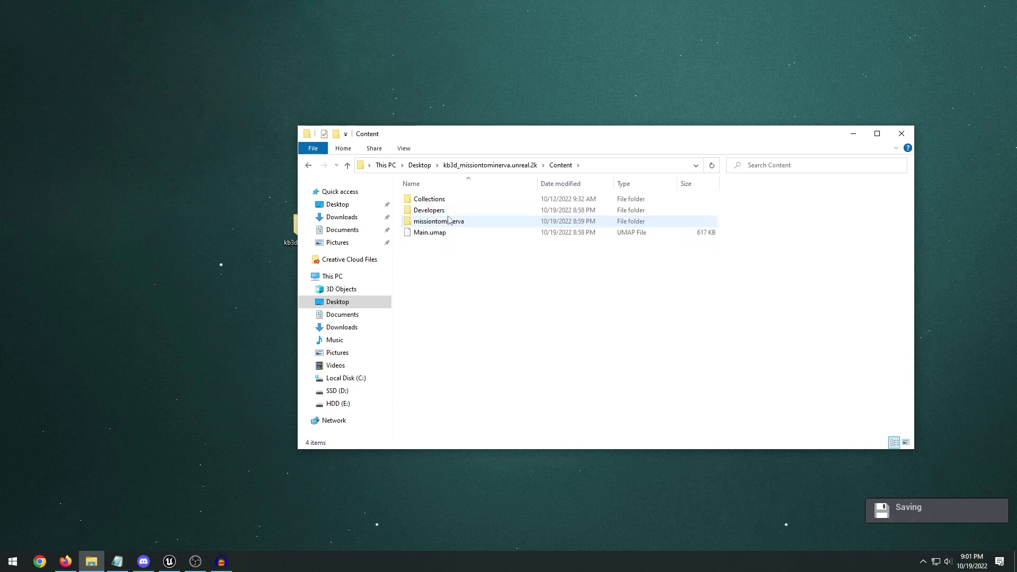
left_click(453, 222)
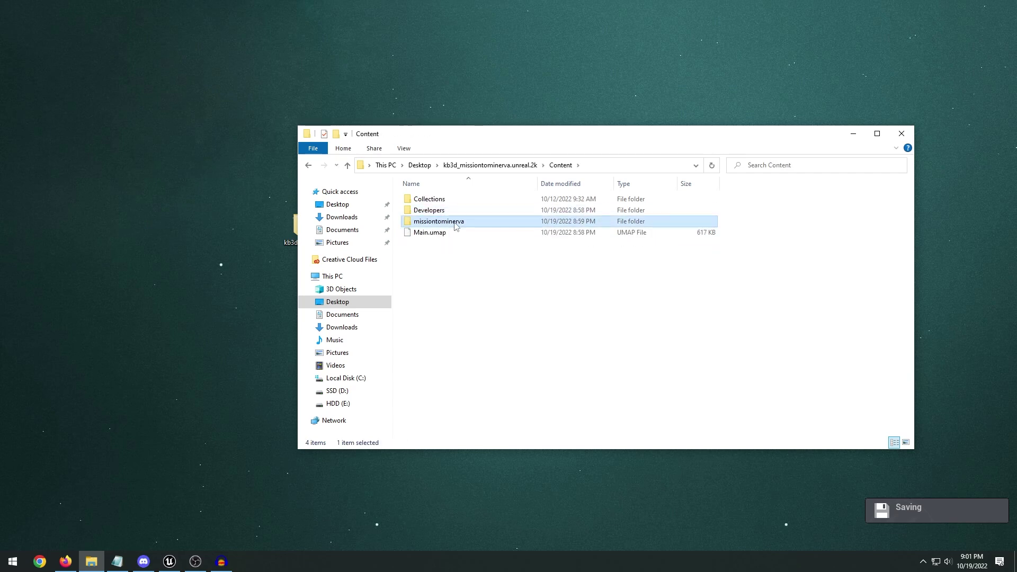
right_click(447, 224)
left_click(479, 223)
right_click(483, 225)
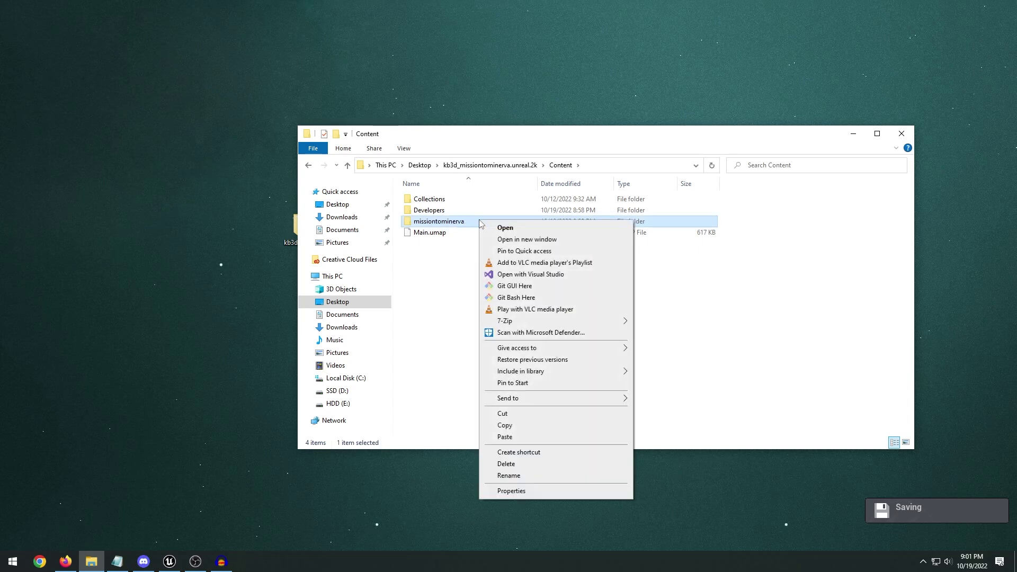
left_click(499, 419)
Paste the folder into the Content folder of the IslandMap project under Documents > Unreal Projects, and check the pasted folder's contents.
left_click(348, 230)
double_click(419, 232)
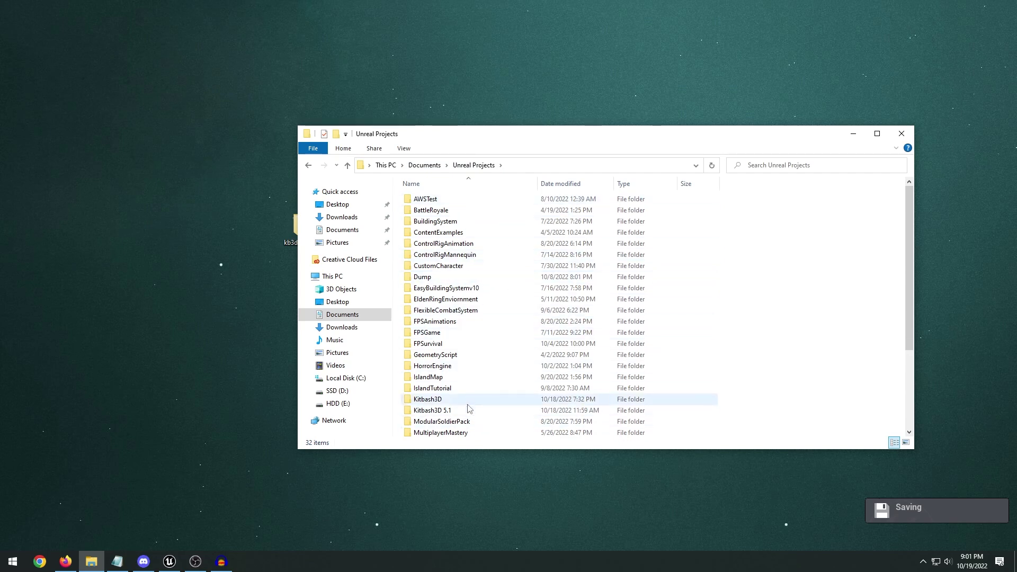
double_click(450, 400)
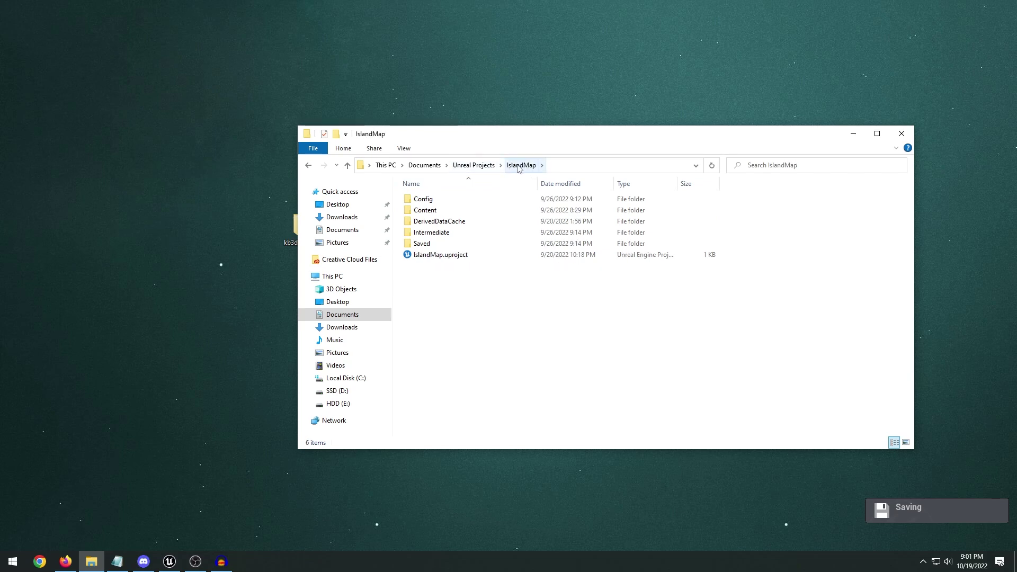
double_click(455, 210)
left_click_drag(546, 142, 474, 149)
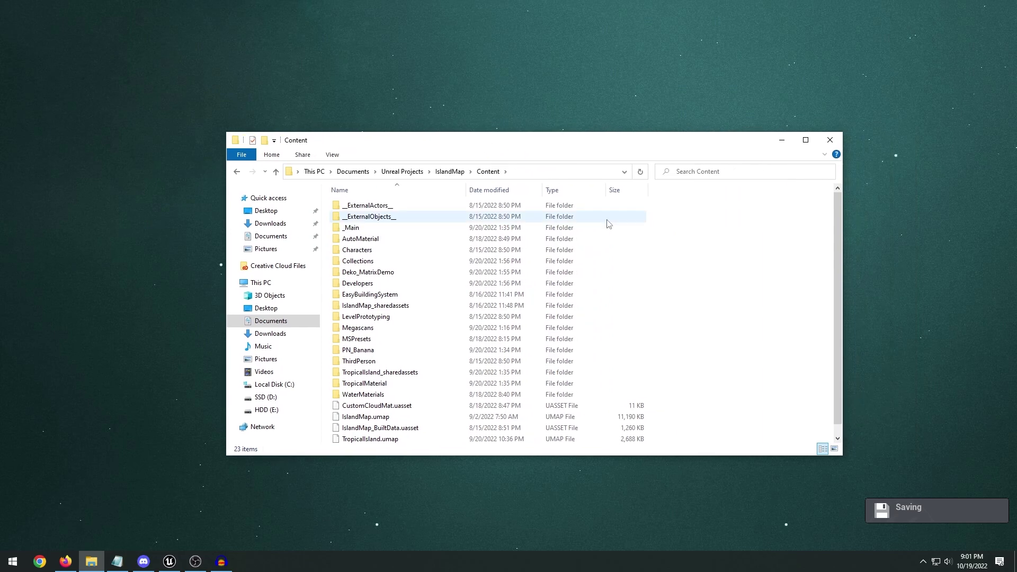
right_click(607, 220)
right_click(758, 251)
left_click(782, 323)
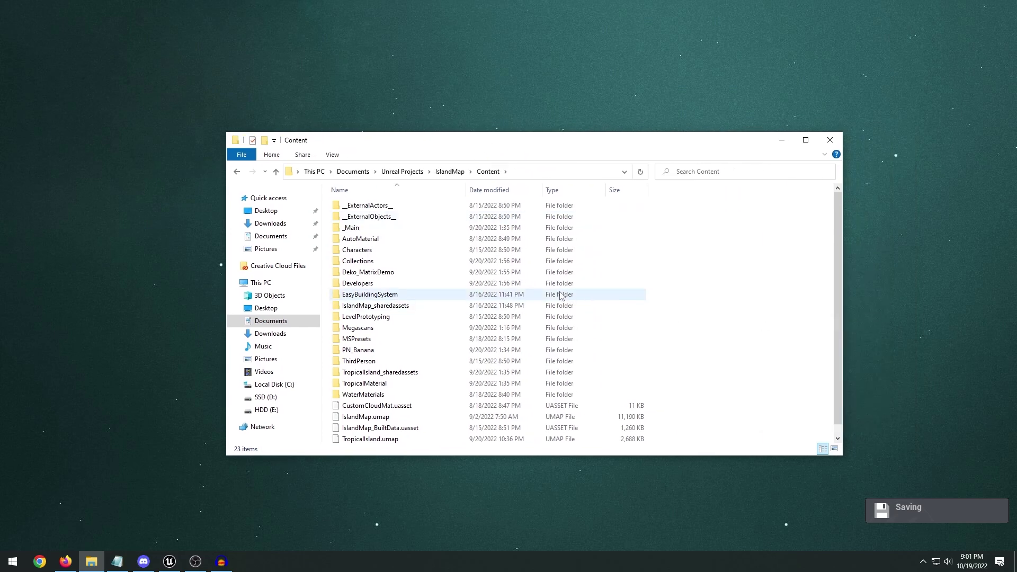
double_click(374, 439)
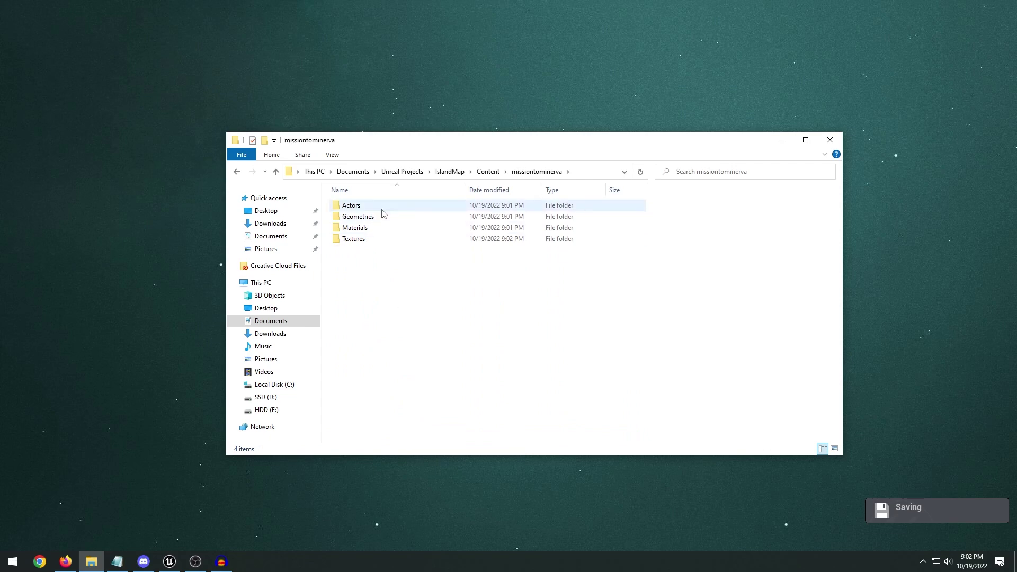
left_click(487, 172)
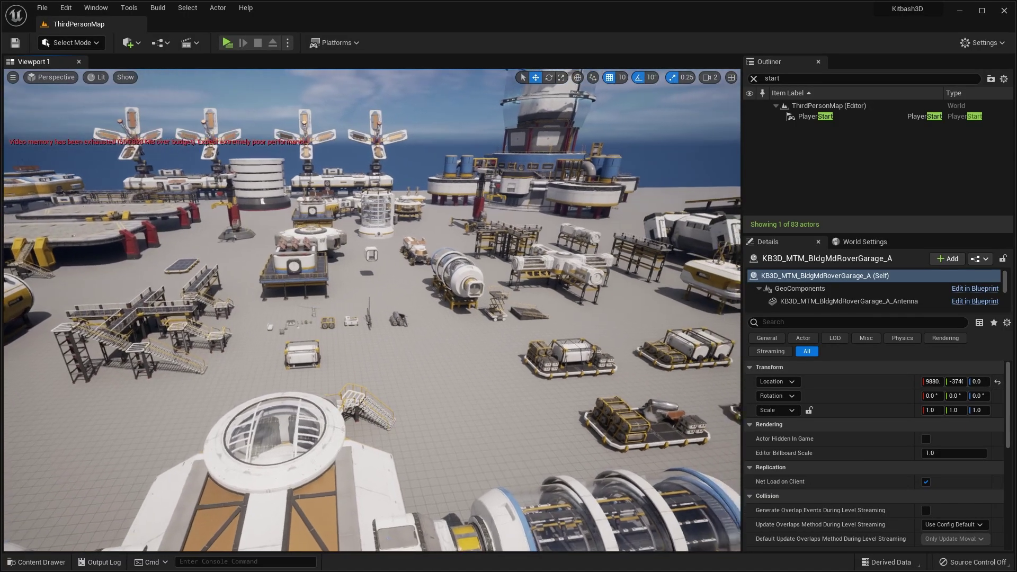
Open the content browser and dock it in the editor layout.
right_click_drag(553, 279, 561, 280)
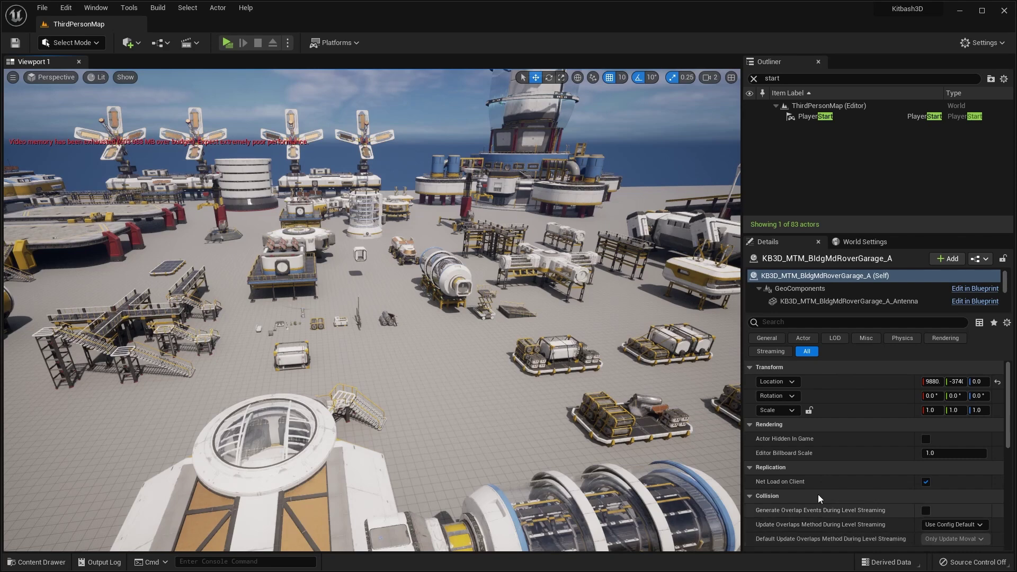
scroll(525, 473, "up", 3)
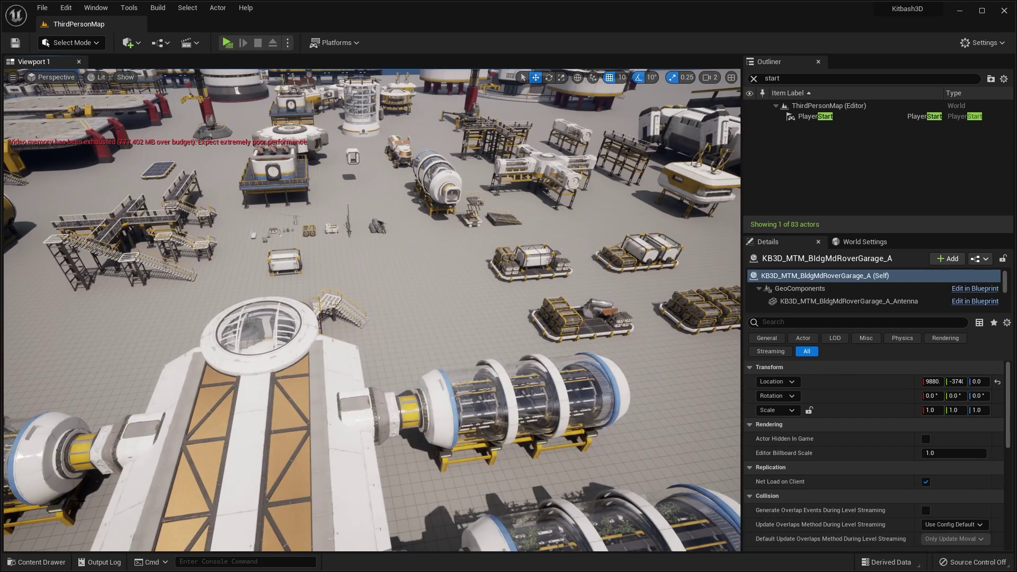
left_click(26, 562)
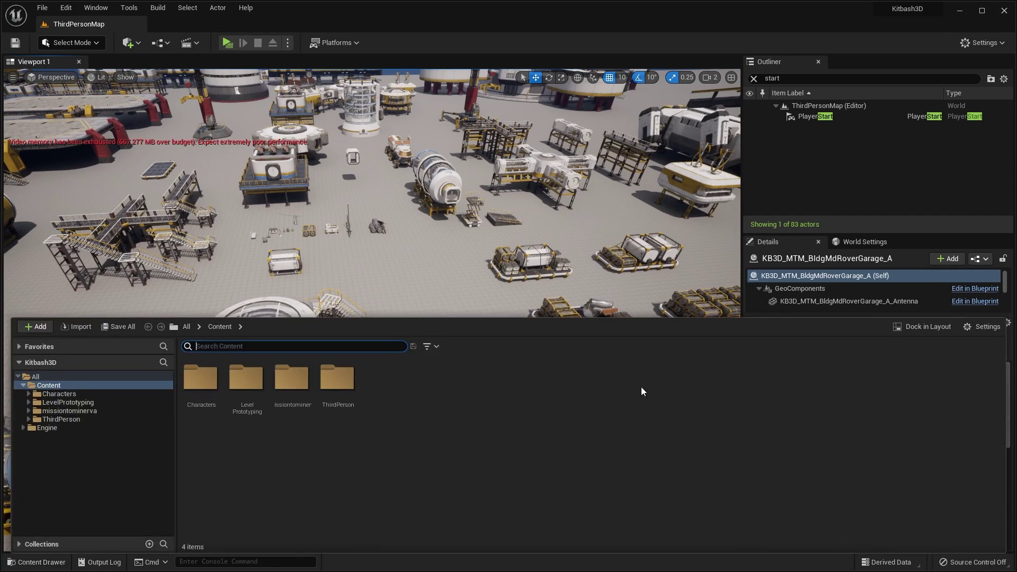
left_click(930, 327)
Select the cross-shaped walkway KB3D_MTM_PropWalkwaySystem_C in the level.
right_click_drag(430, 167, 339, 170)
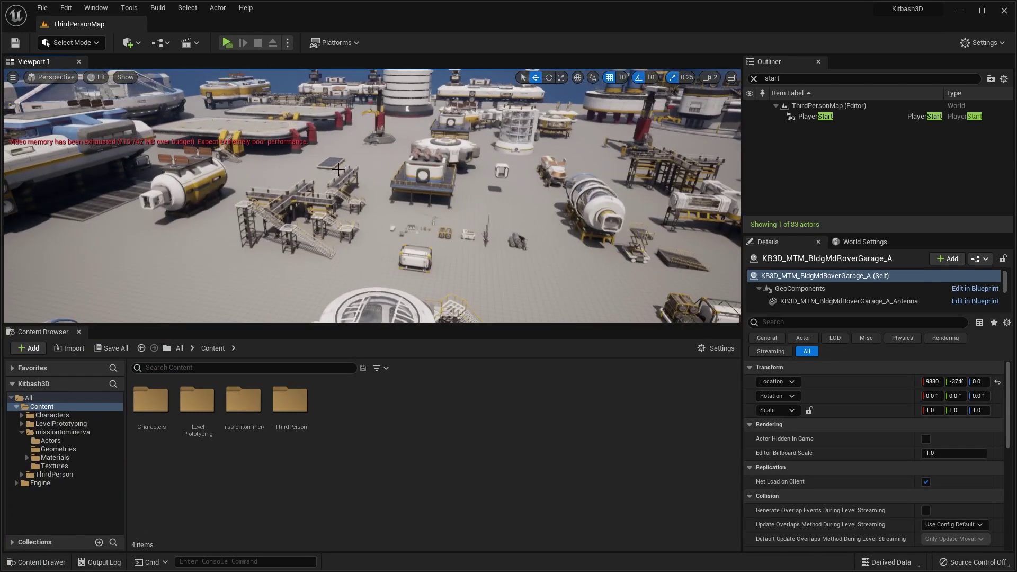
scroll(346, 175, "up", 5)
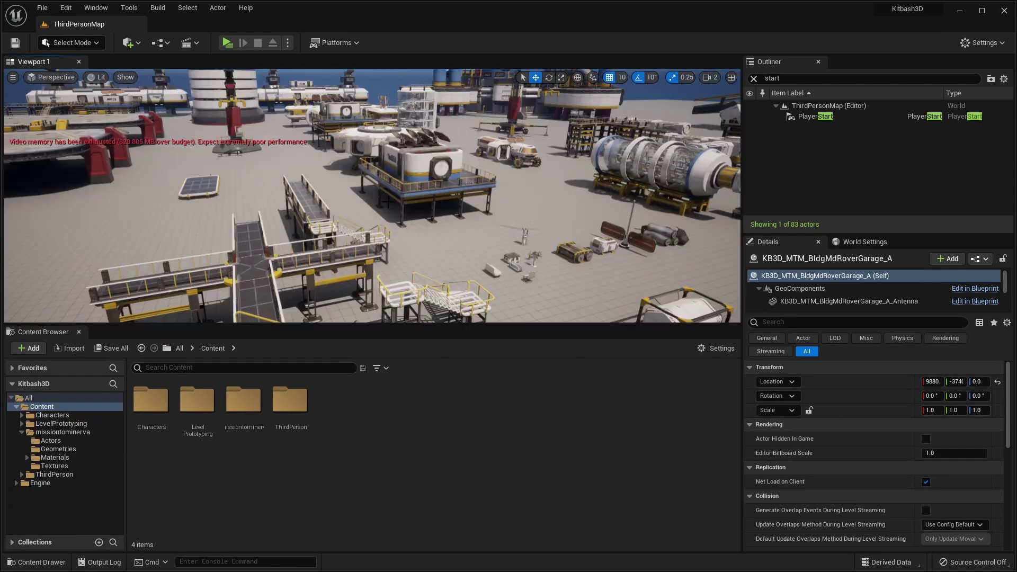
right_click_drag(440, 190, 369, 212)
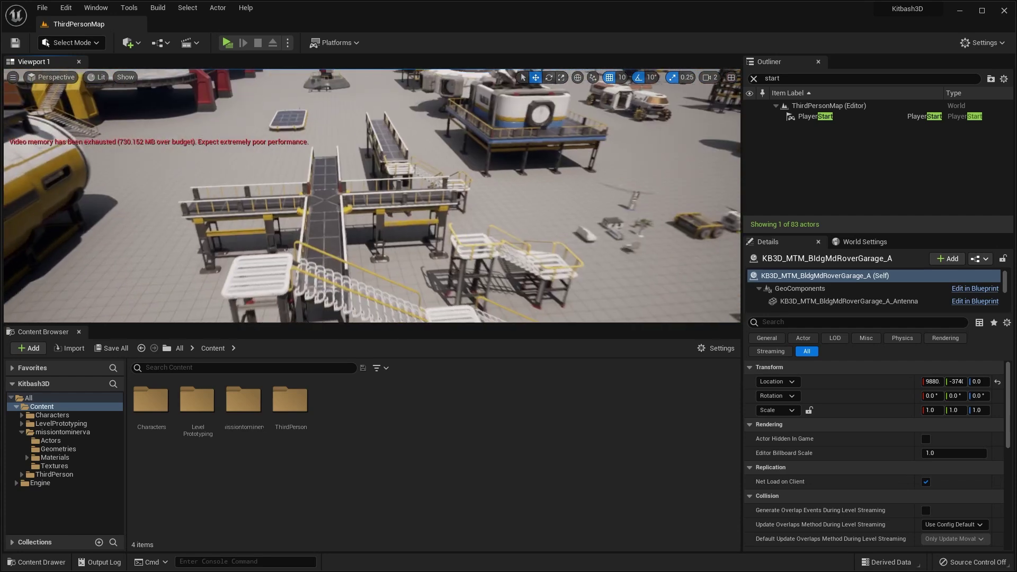
scroll(369, 234, "up", 4)
left_click(369, 247)
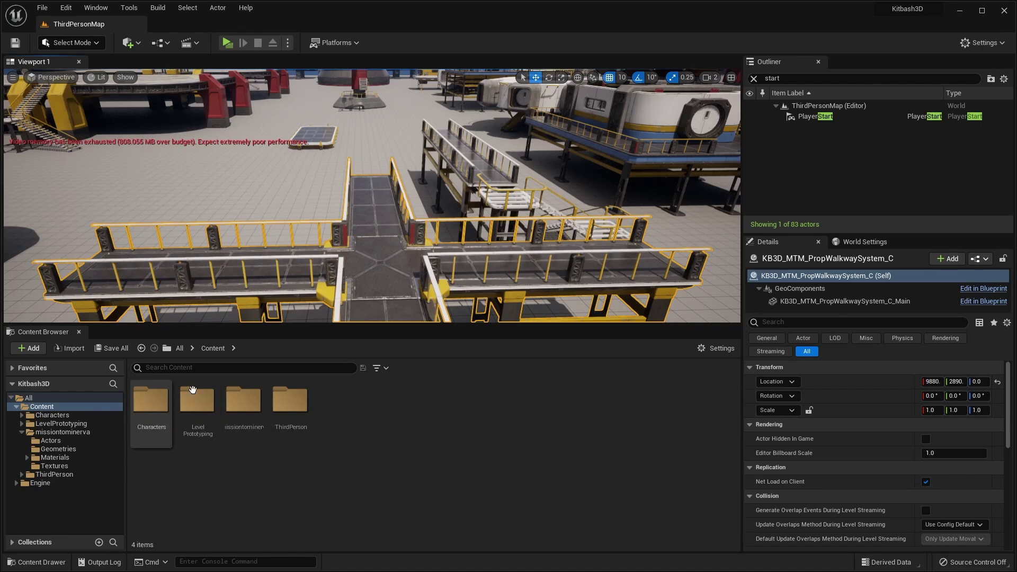
Open the Geometries folder inside missiontominerva and select all of its static meshes, from first to last.
double_click(244, 400)
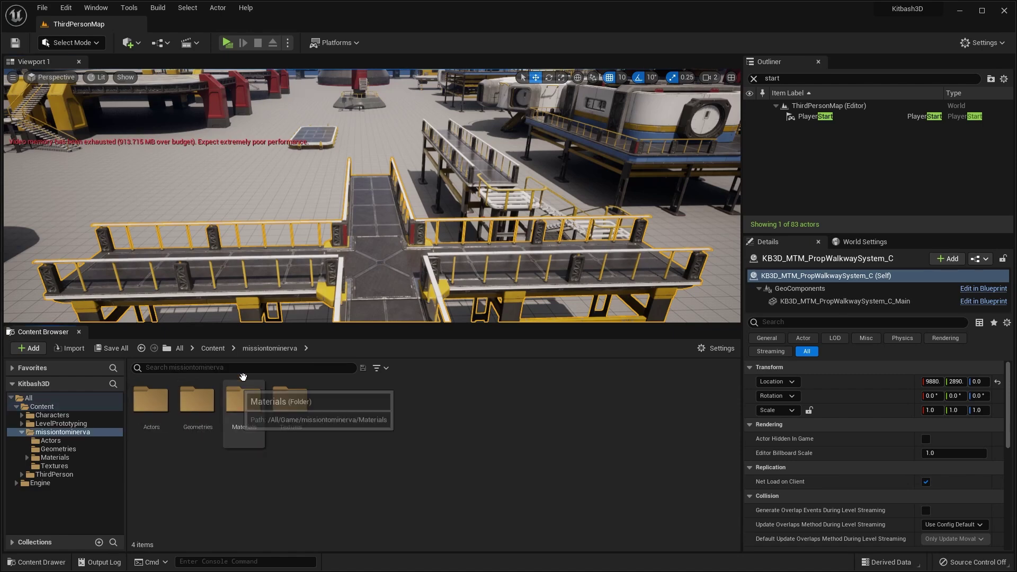
double_click(198, 400)
left_click(170, 403)
scroll(472, 393, "down", 16)
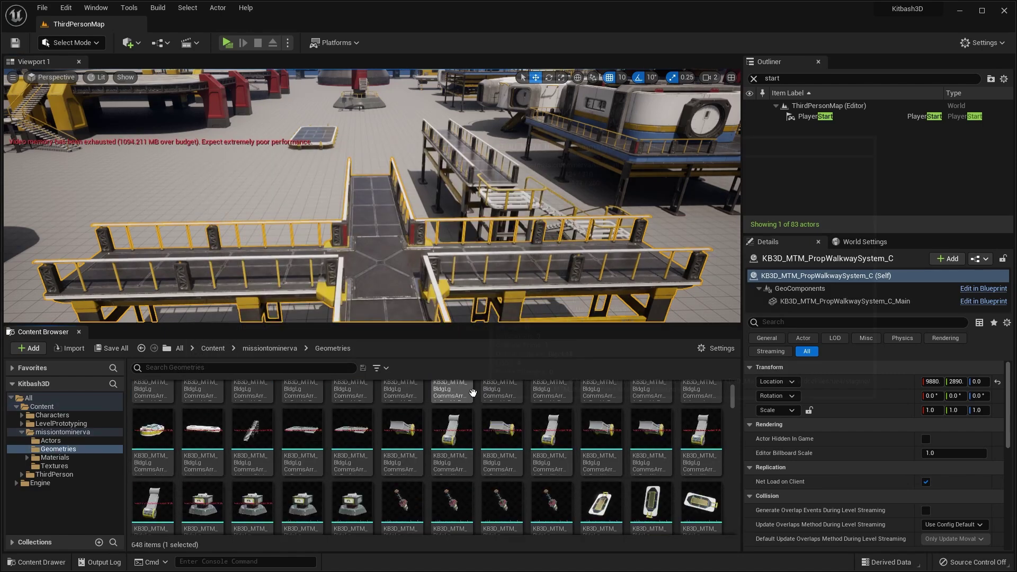
left_click_drag(729, 408, 732, 541)
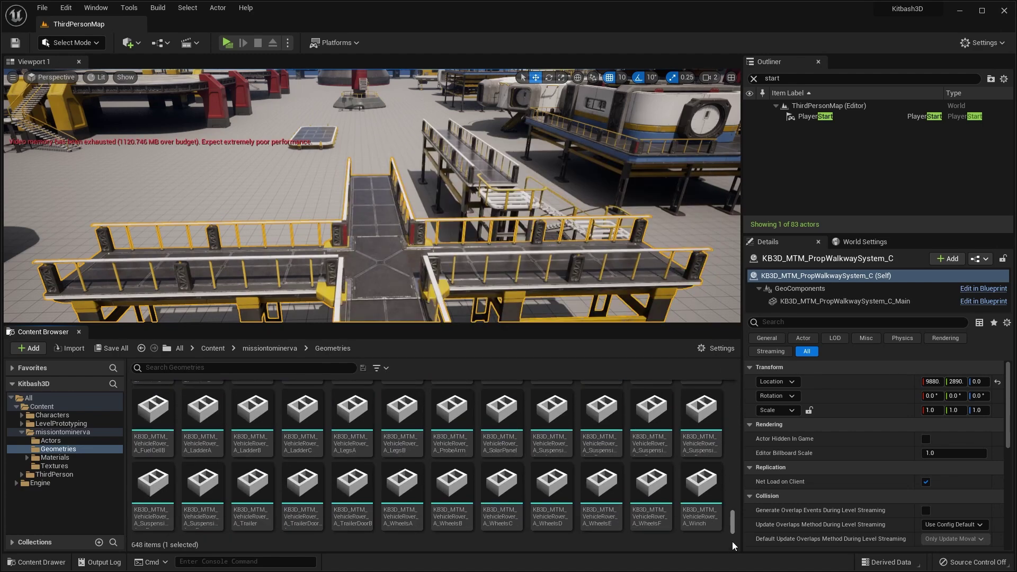
left_click(698, 480, "shift")
Open the selected static meshes for bulk editing in the property matrix and filter their properties by "collis".
right_click(699, 402)
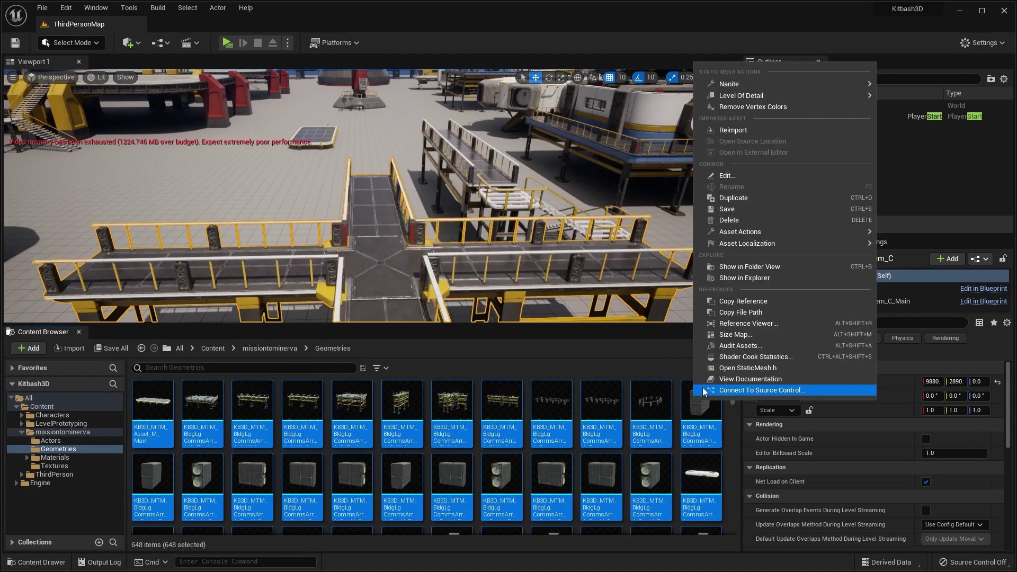
mouse_move(762, 236)
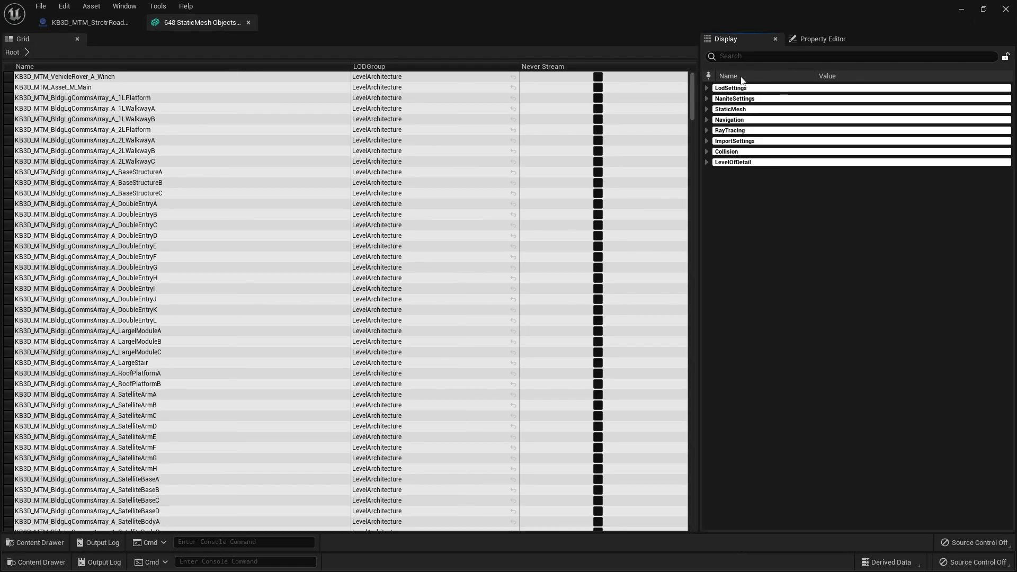
left_click(748, 57)
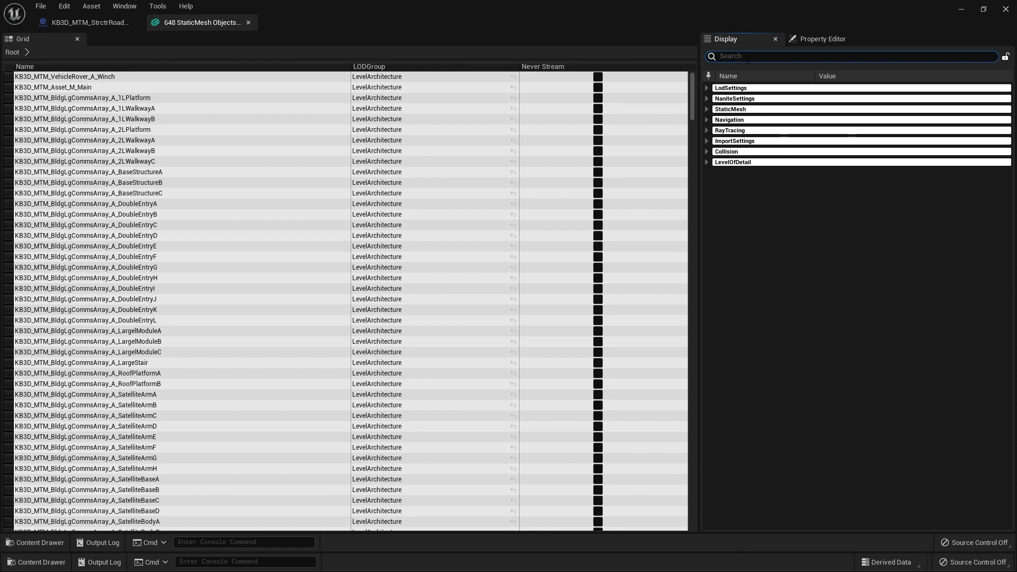
type("cpcoll")
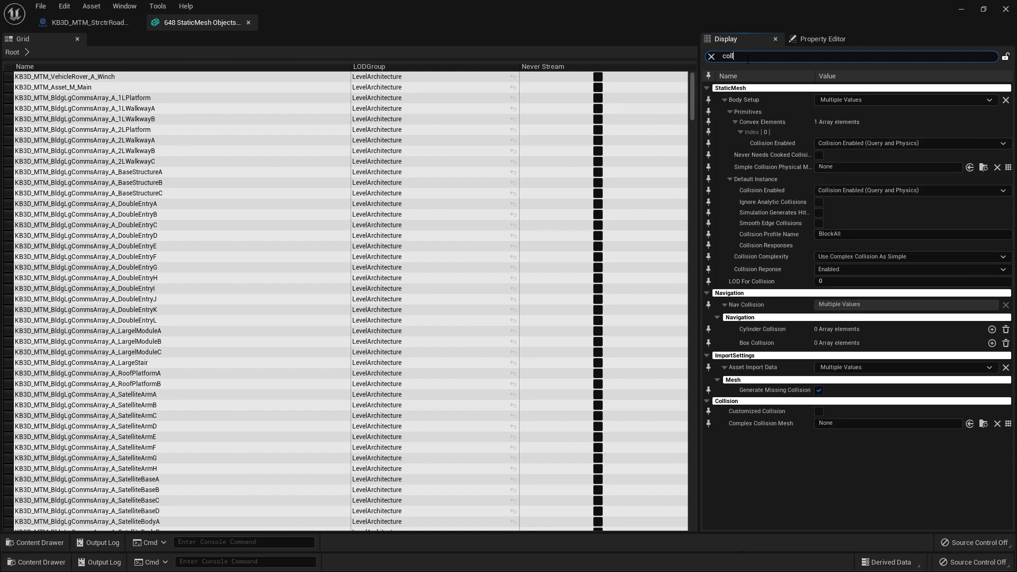
type("is")
Check the Collision Complexity options for the meshes, including Use Complex Collision As Simple, and close the property matrix and the road system blueprint.
left_click(843, 257)
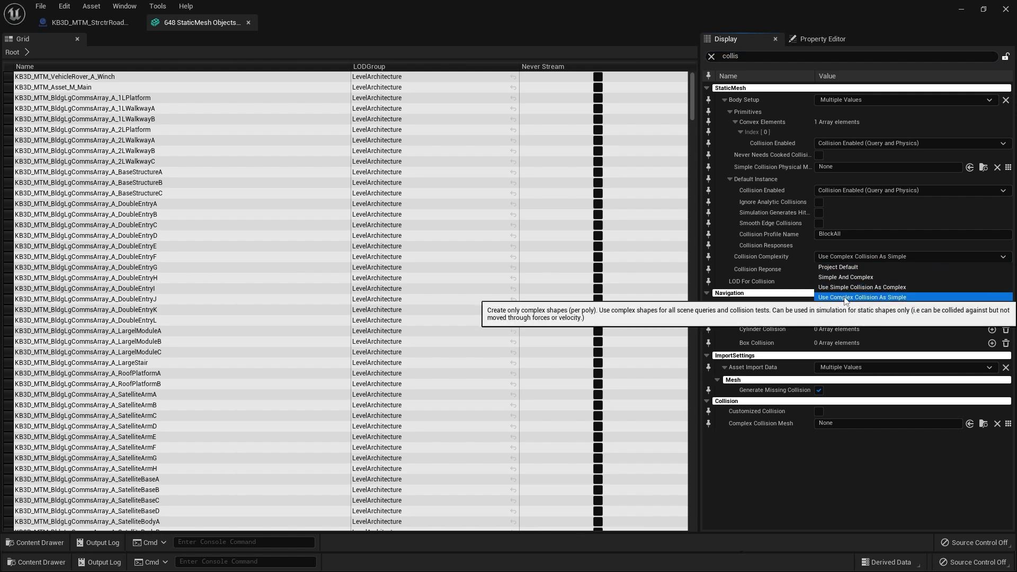
left_click(816, 259)
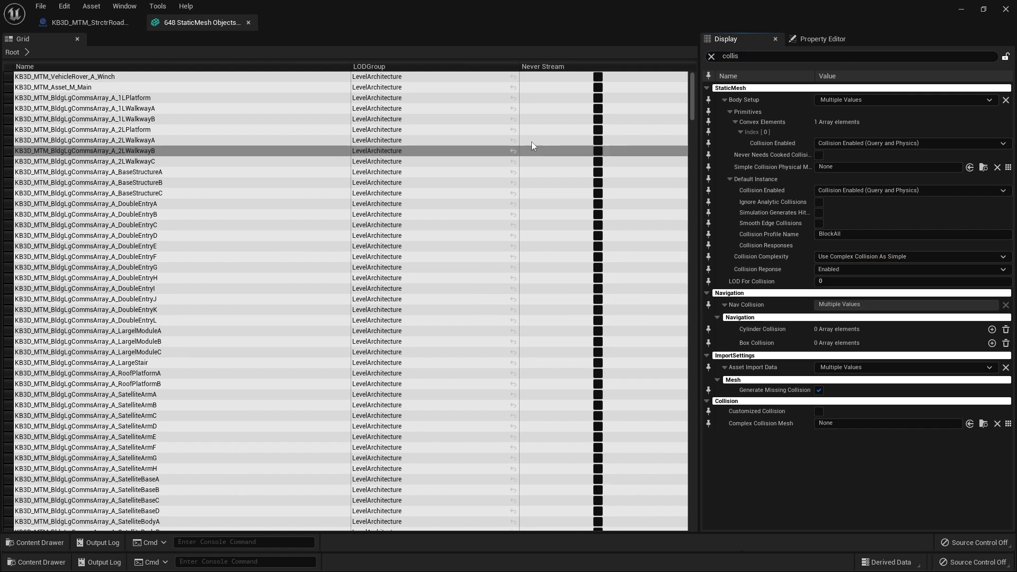
left_click(248, 22)
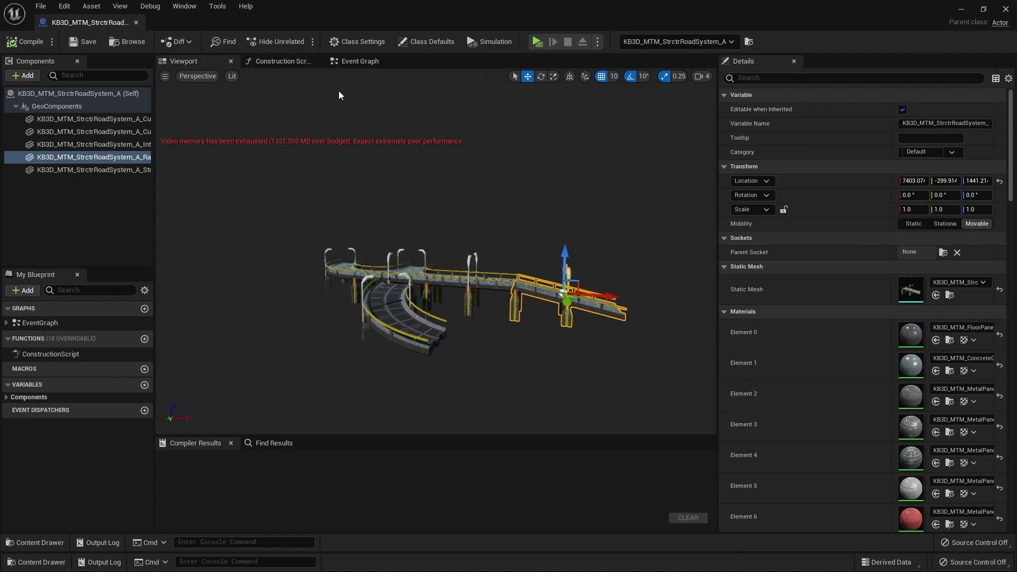
left_click(136, 23)
Examine the walkway prop and the surrounding kit buildings from several angles in the level.
right_click_drag(359, 116, 461, 106)
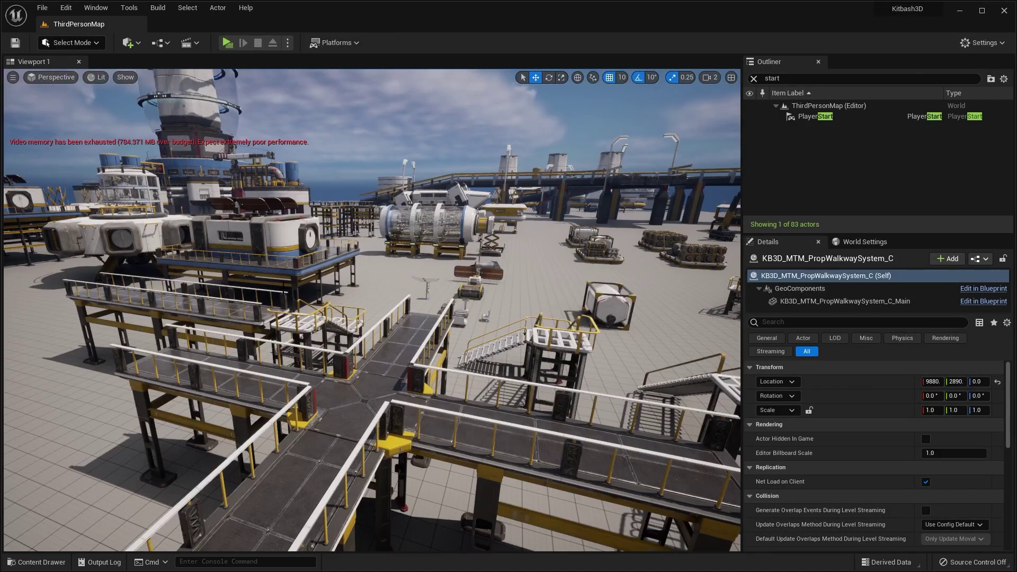
right_click_drag(326, 286, 270, 281)
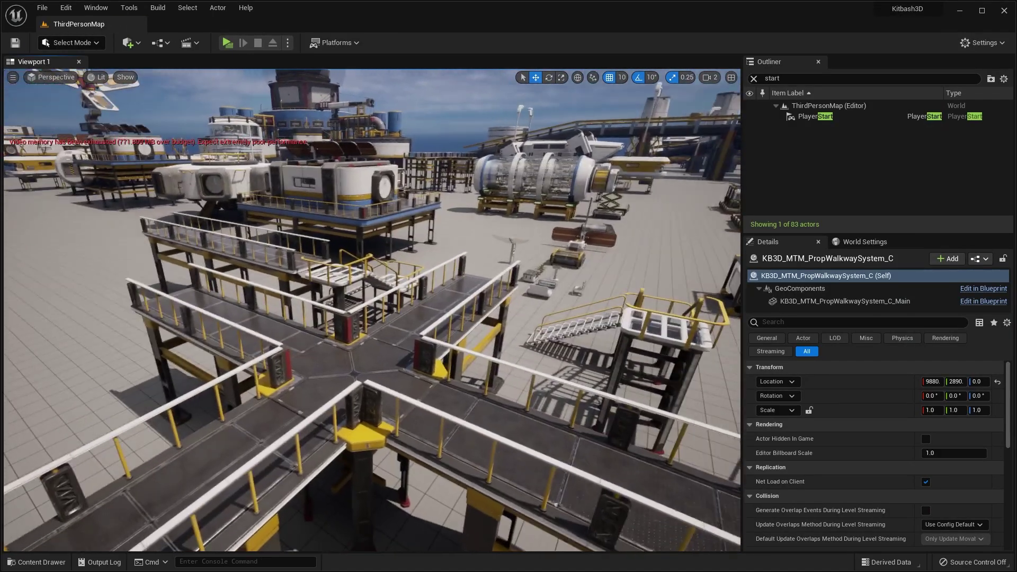
left_click_drag(395, 253, 250, 248, "alt")
left_click_drag(445, 258, 392, 254, "alt")
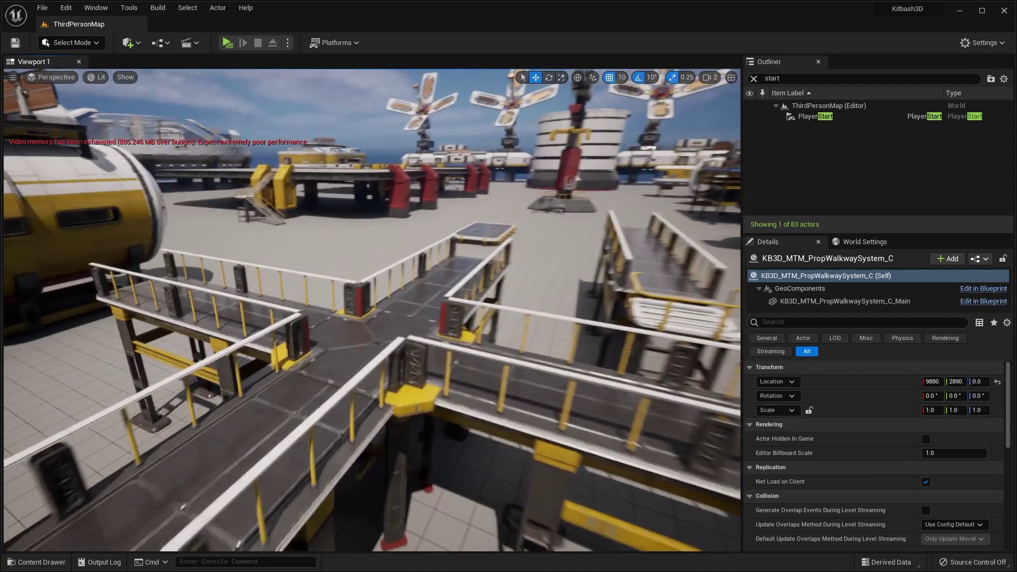
right_click_drag(432, 277, 432, 276)
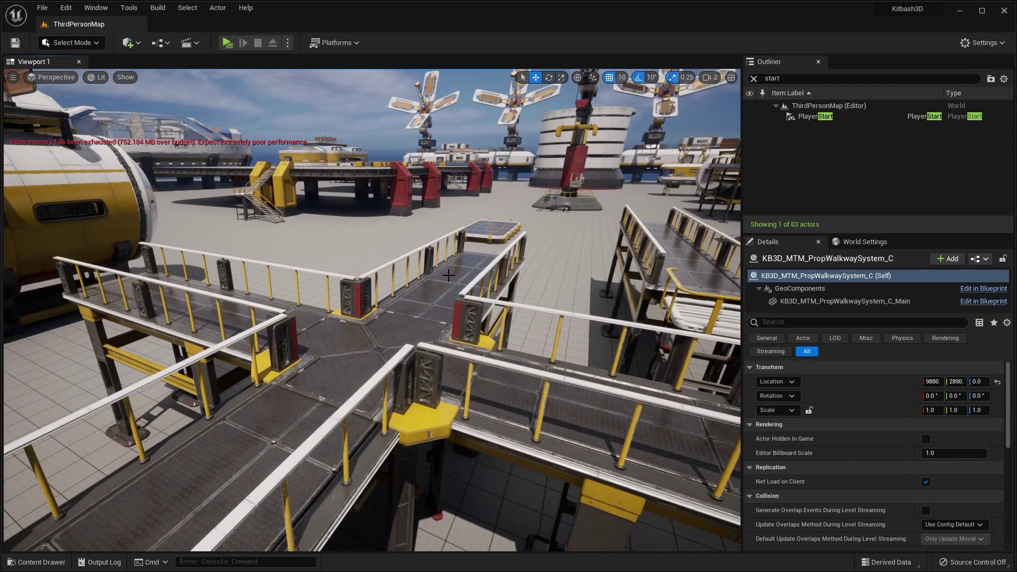
right_click_drag(443, 274, 444, 274)
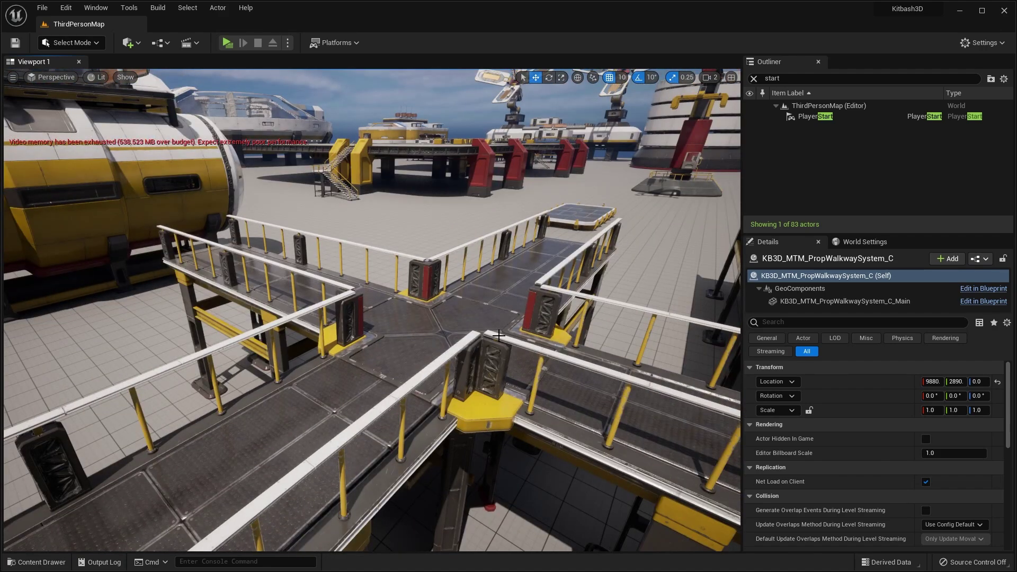
right_click_drag(499, 335, 387, 393)
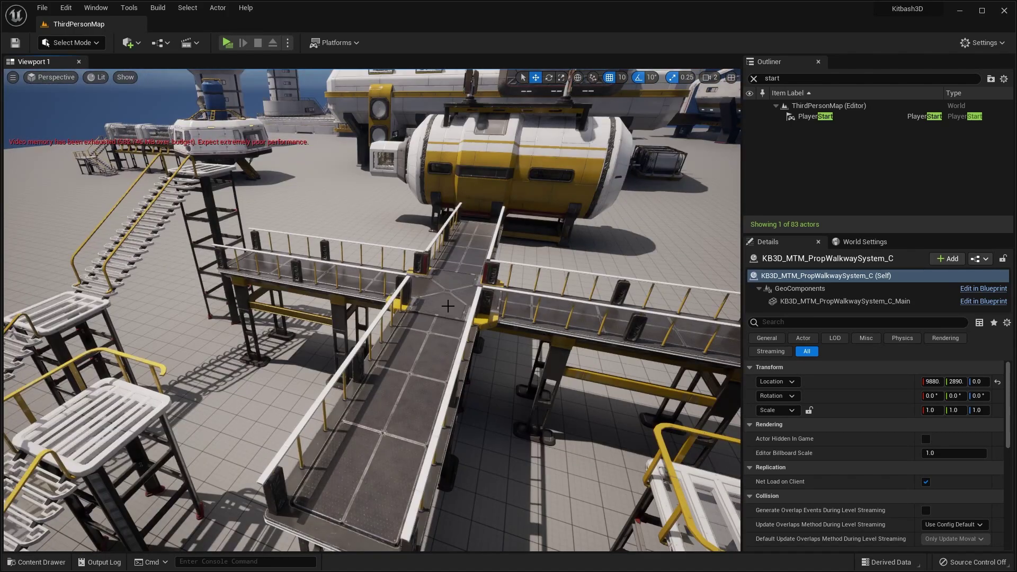
right_click_drag(466, 307, 466, 306)
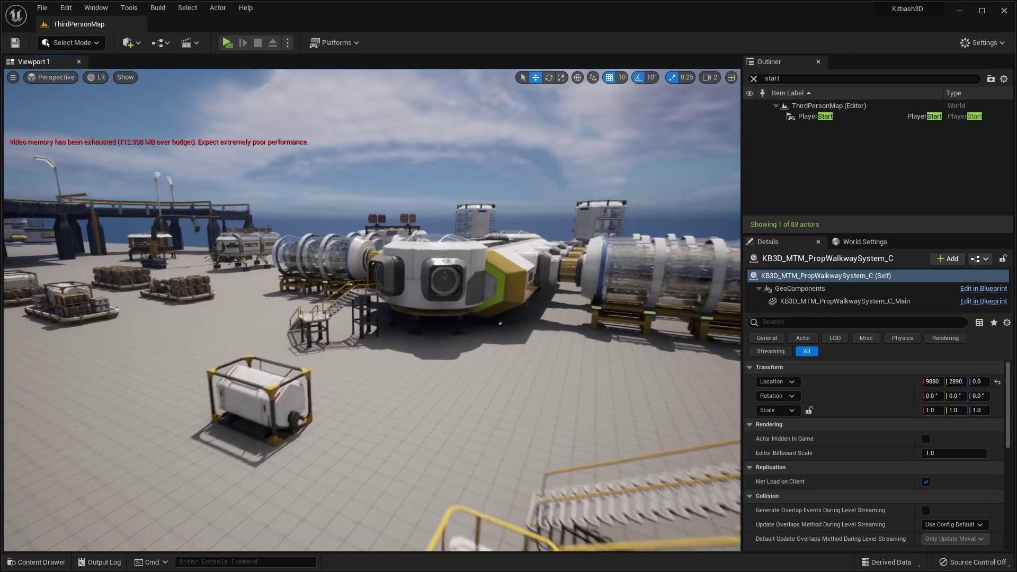